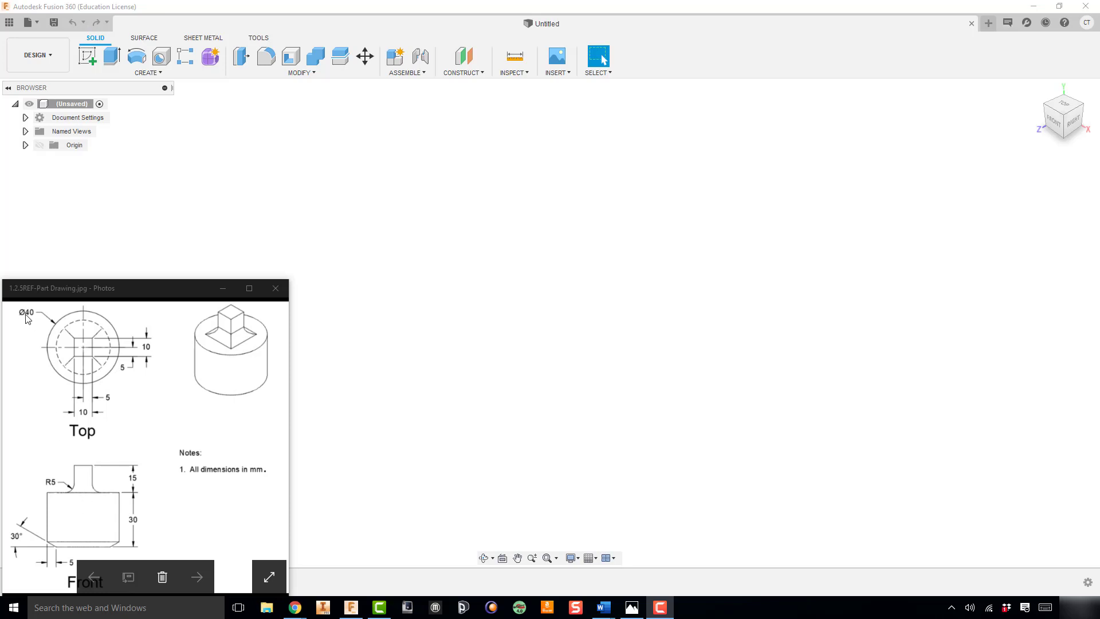
Start a new sketch on the vertical XY origin plane facing the front view
{"action": "left_click", "coordinate": [87, 57]}
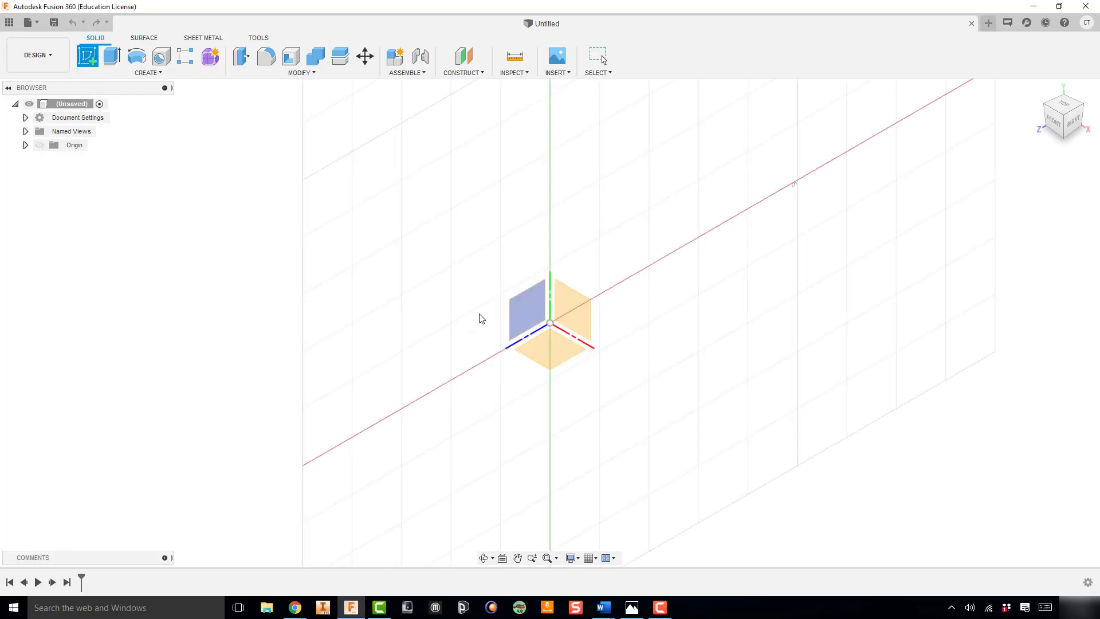
{"action": "left_click", "coordinate": [567, 308]}
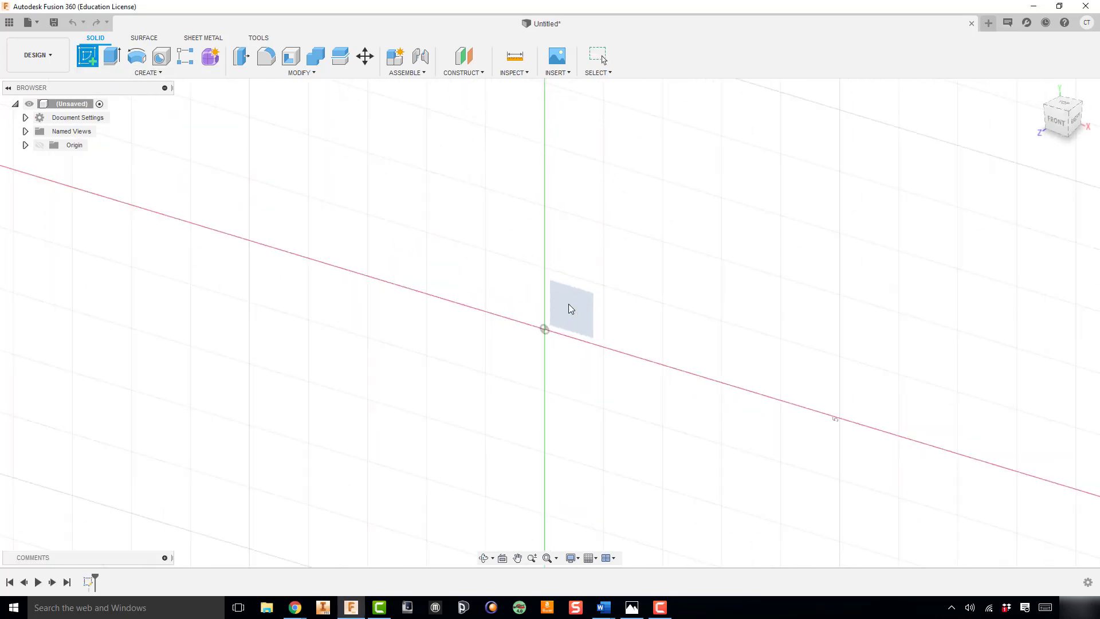
{"action": "mouse_move", "coordinate": [560, 283]}
{"action": "left_mouse_down"}
{"action": "mouse_move", "coordinate": [346, 260]}
{"action": "mouse_move", "coordinate": [316, 311]}
{"action": "left_mouse_up"}
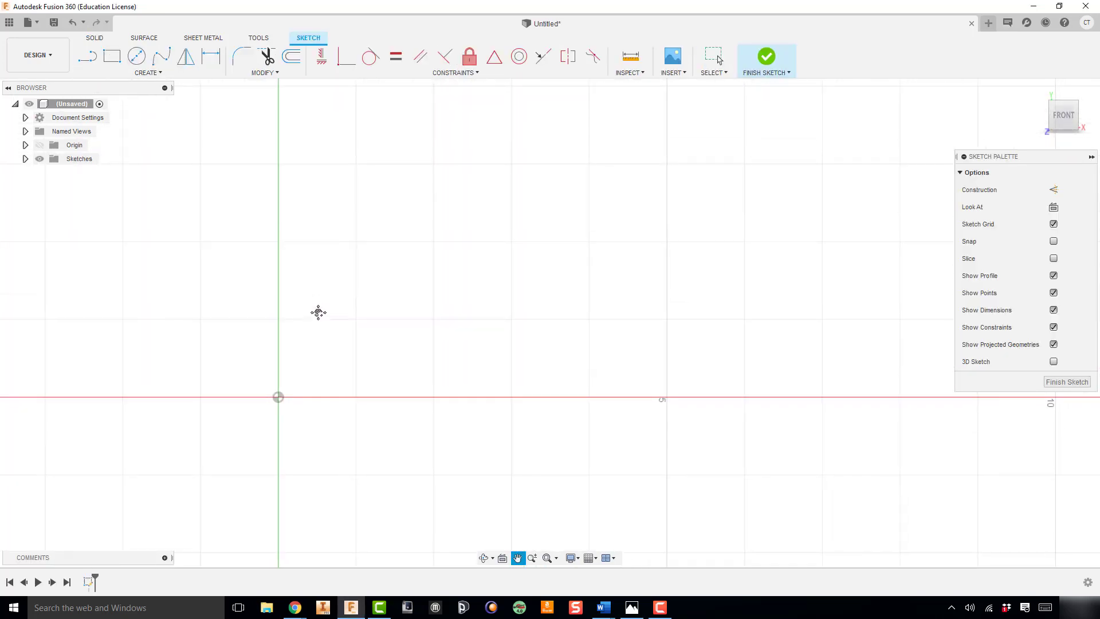
{"action": "key", "text": "Escape"}
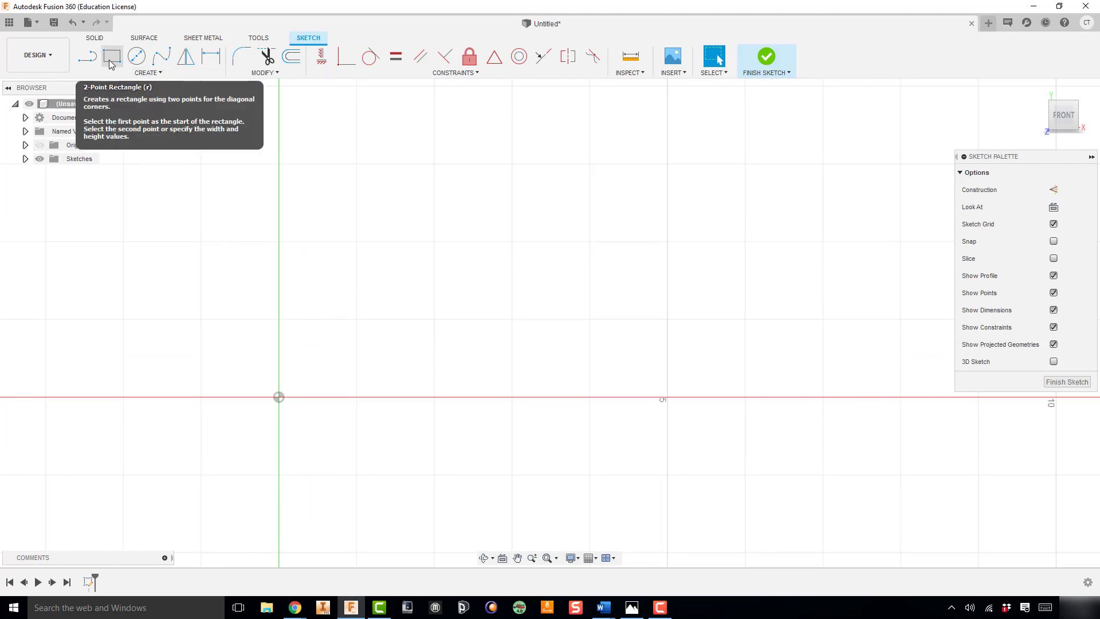
Sketch a 2-point rectangle from the origin, 30 in high and 20 in wide
{"action": "key", "text": "s"}
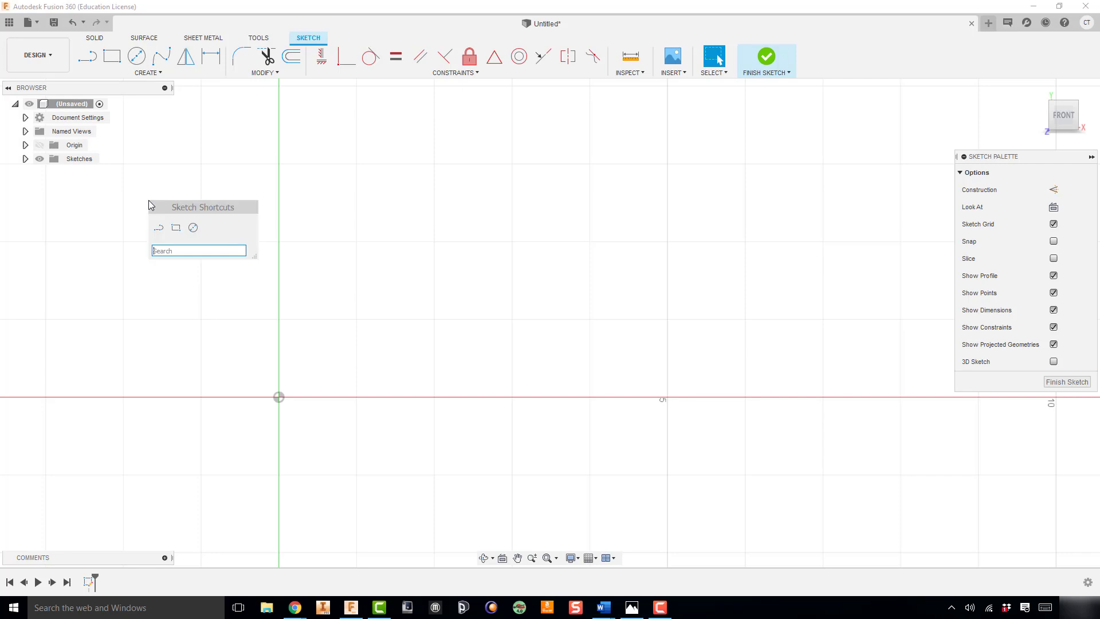
{"action": "left_click", "coordinate": [176, 229]}
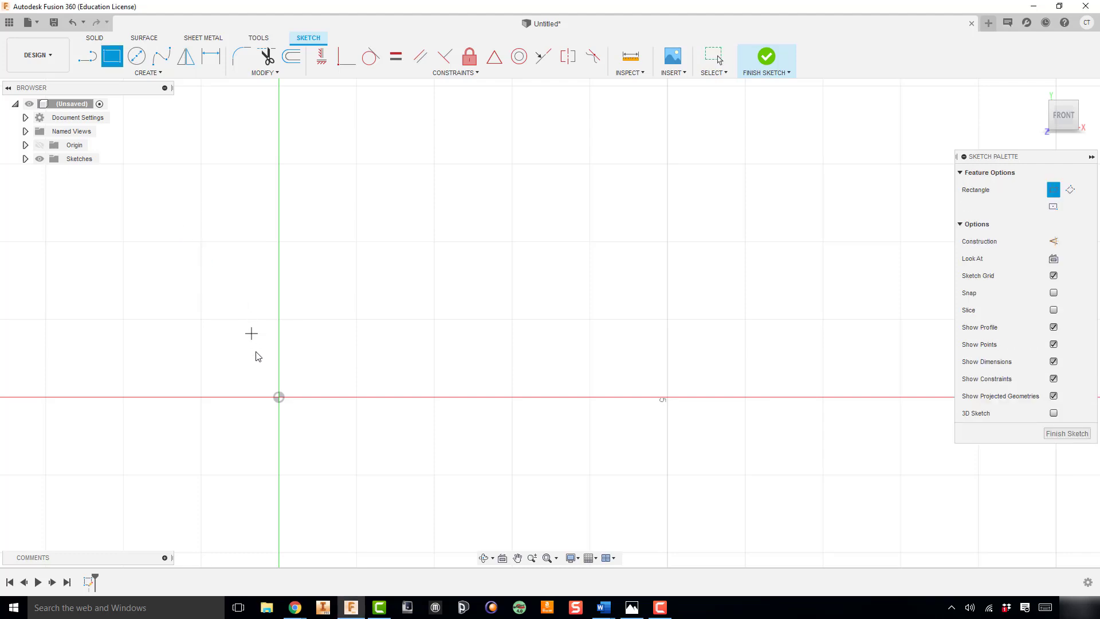
{"action": "left_click", "coordinate": [280, 398]}
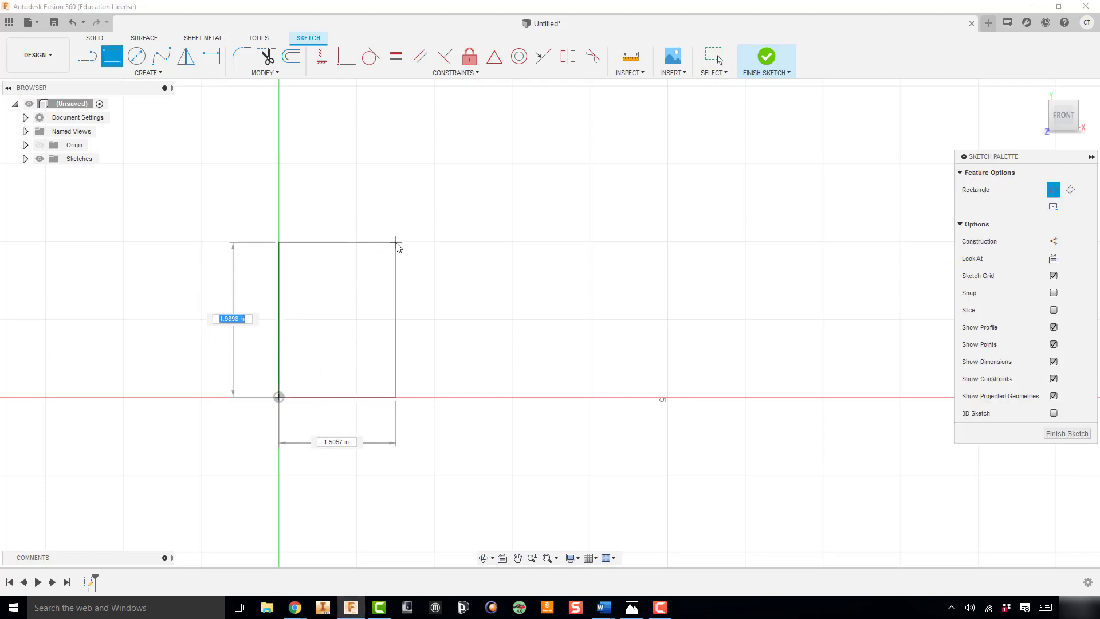
{"action": "type", "text": "30"}
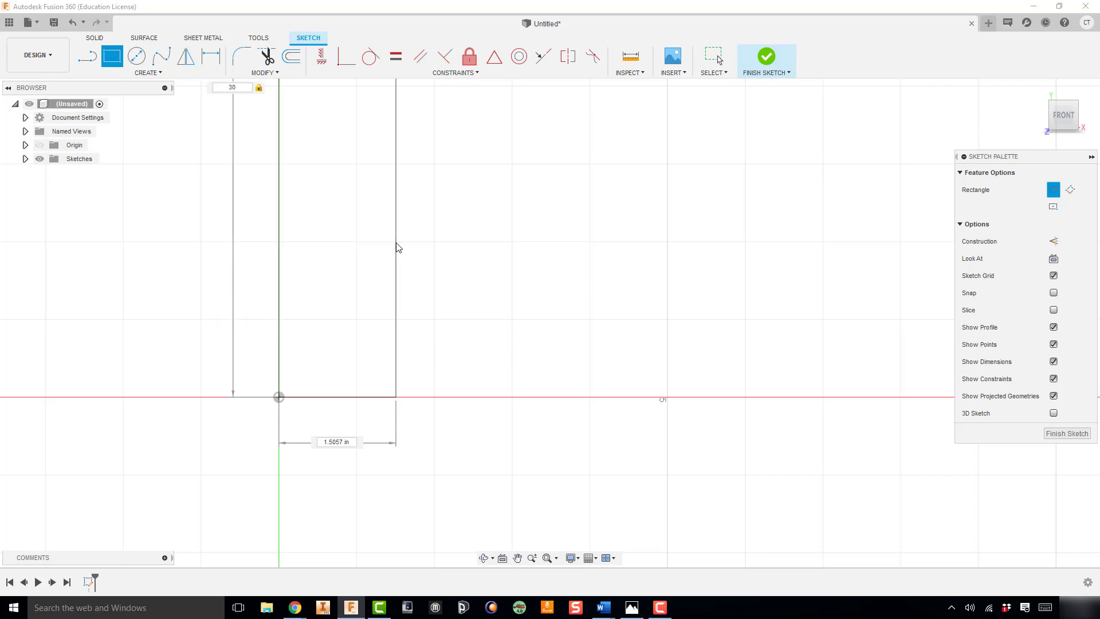
{"action": "key", "text": "Tab"}
{"action": "type", "text": "20"}
{"action": "scroll", "coordinate": [399, 247], "scroll_direction": "down", "scroll_amount": 5}
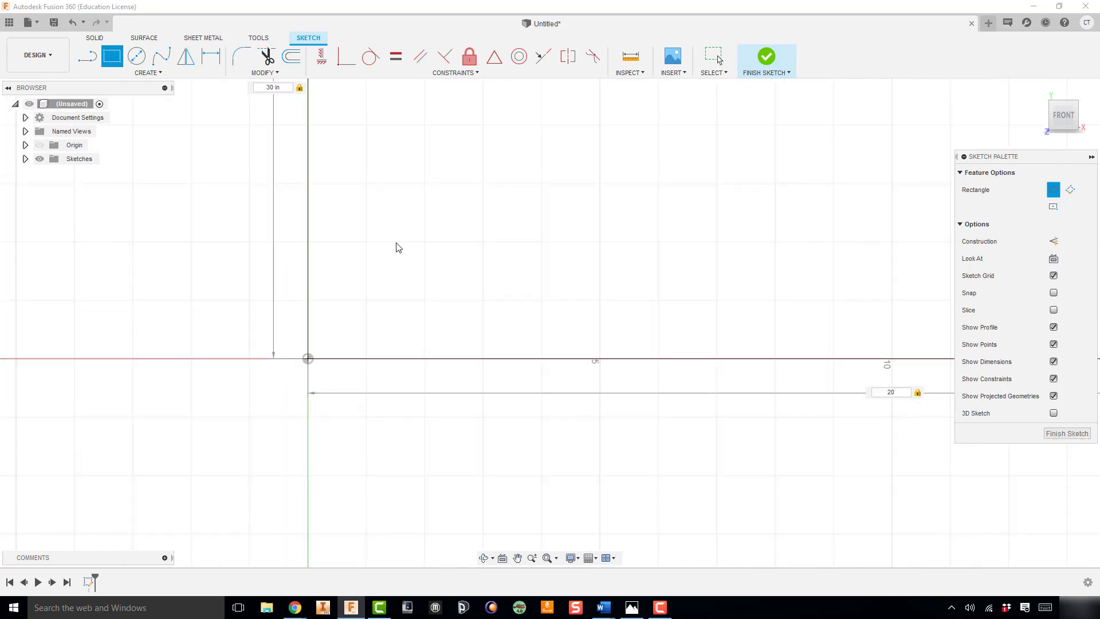
{"action": "middle_click_drag", "start_coordinate": [375, 281], "coordinate": [314, 338]}
{"action": "scroll", "coordinate": [302, 361], "scroll_direction": "down", "scroll_amount": 6}
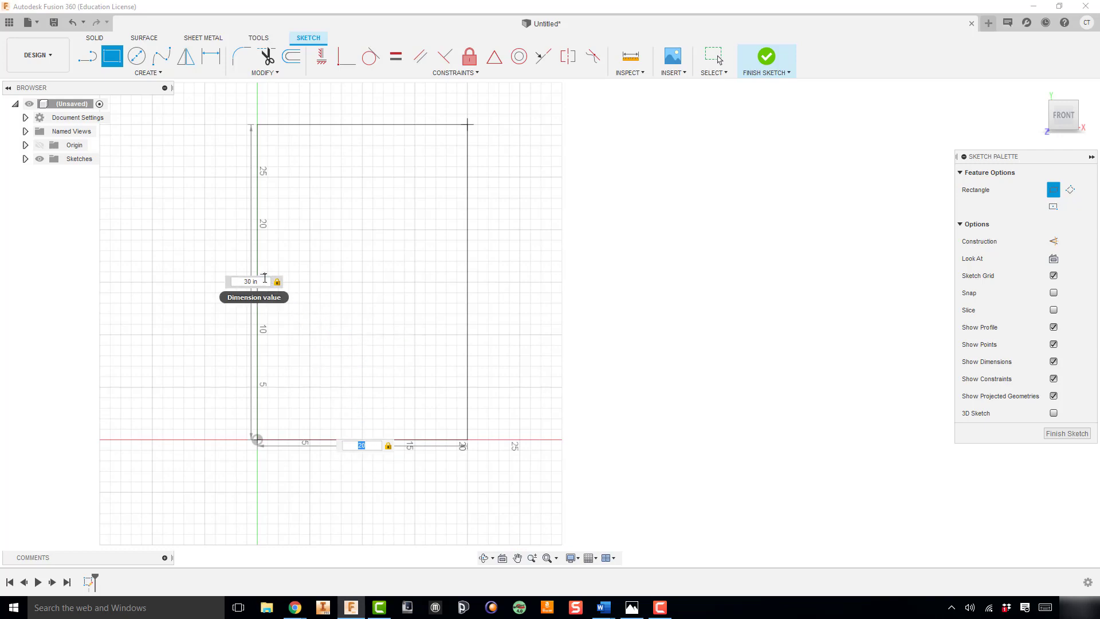
{"action": "left_click", "coordinate": [322, 294]}
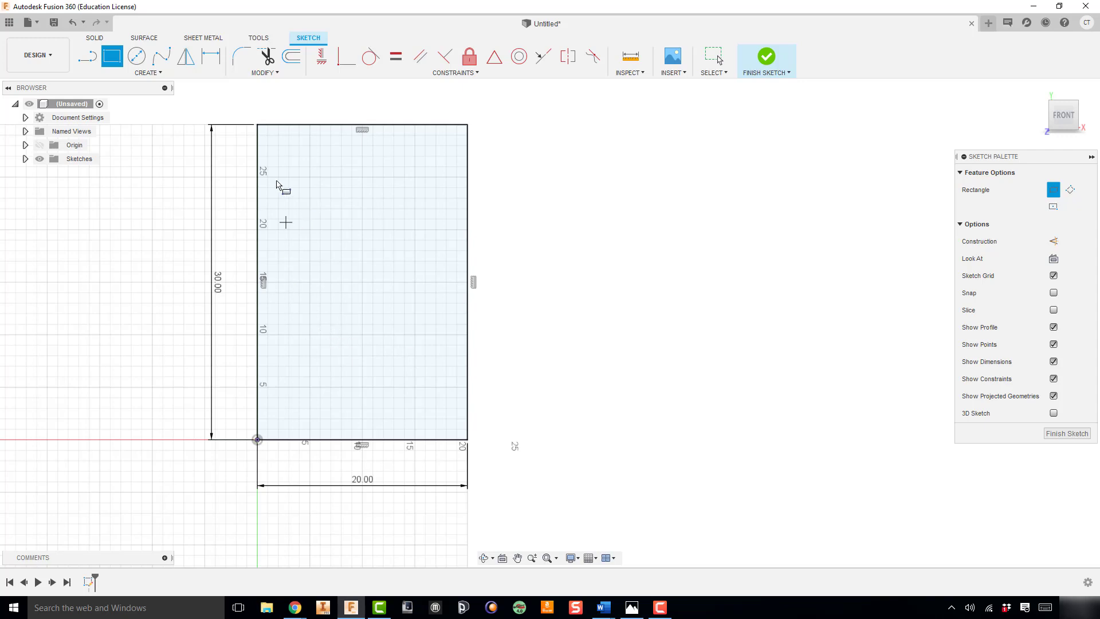
Delete the whole rectangle together with its dimensions from the sketch
{"action": "key", "text": "Escape"}
{"action": "left_click_drag", "start_coordinate": [214, 104], "coordinate": [538, 515]}
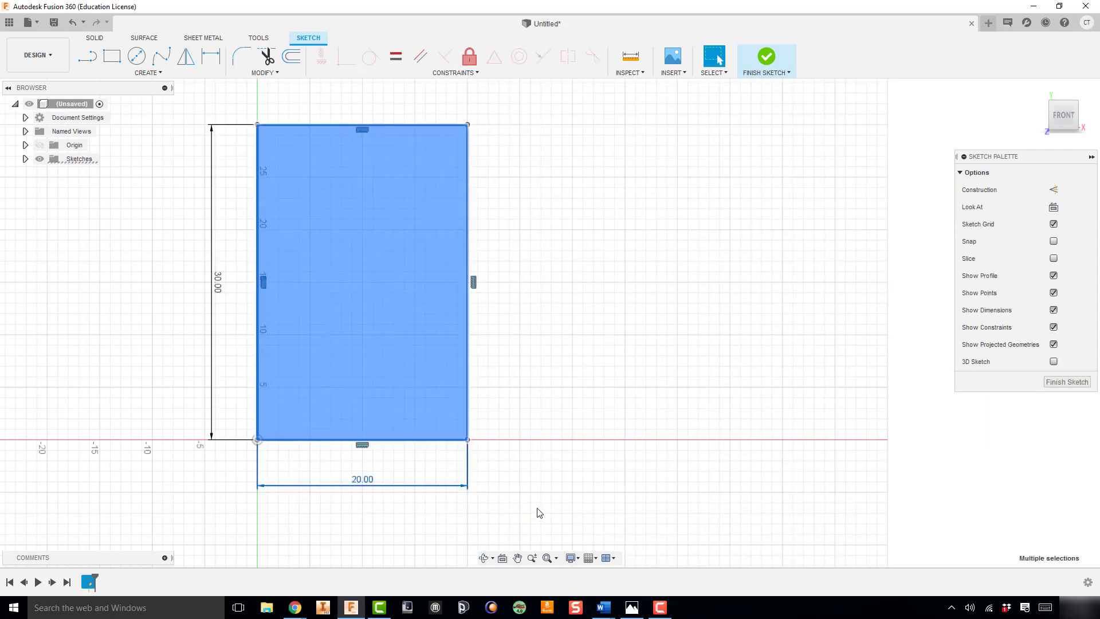
{"action": "key", "text": "Delete"}
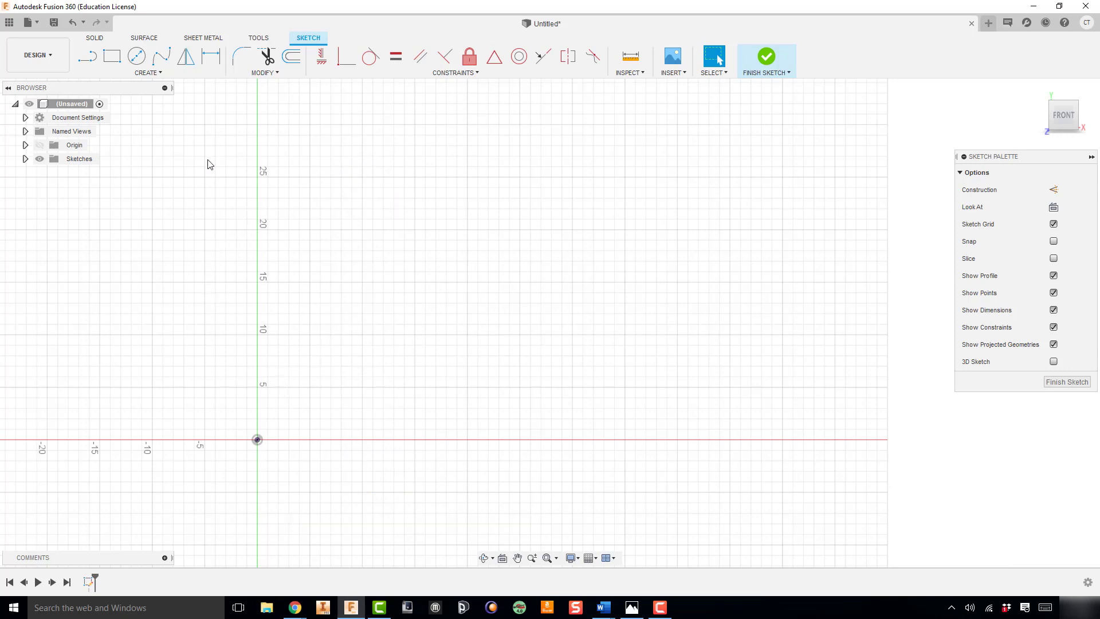
Change the document's active units to Millimeter
{"action": "left_click", "coordinate": [26, 118]}
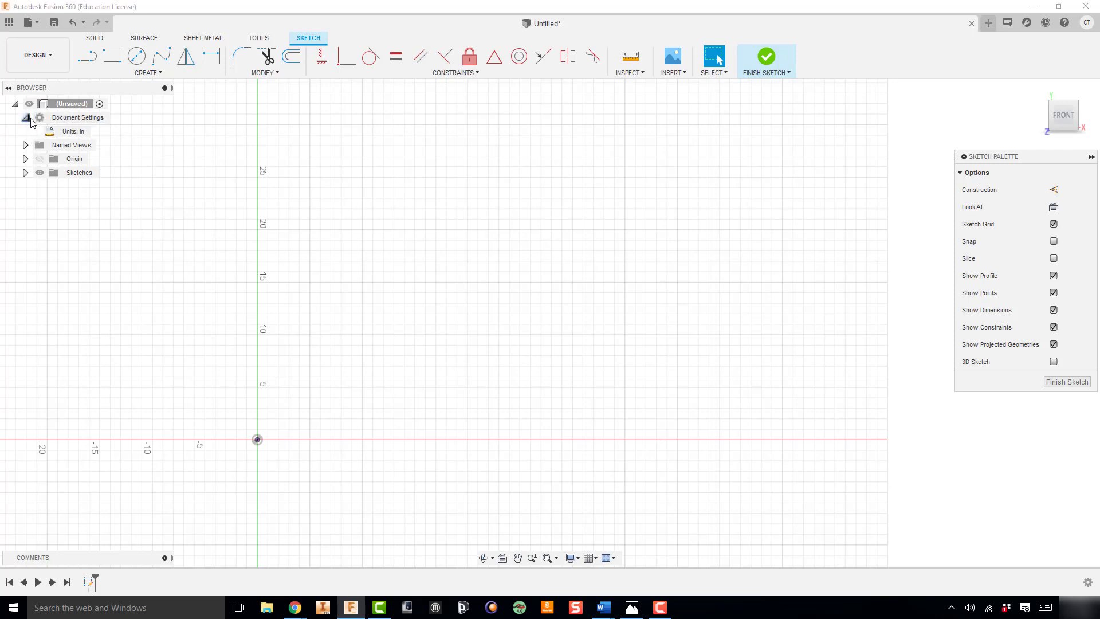
{"action": "left_click", "coordinate": [96, 132]}
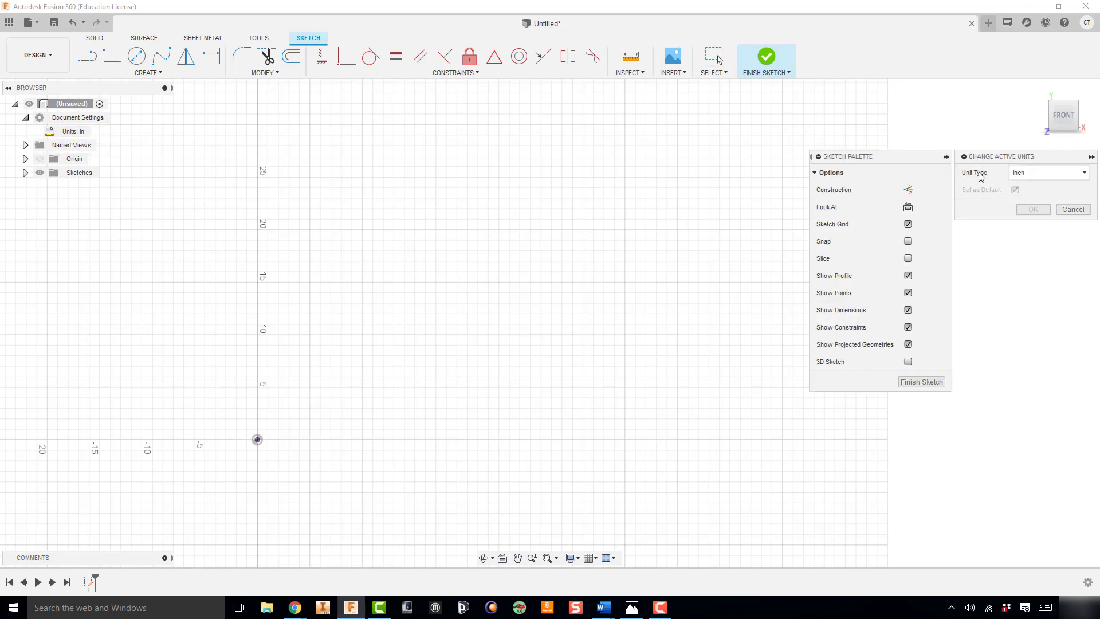
{"action": "left_click", "coordinate": [1022, 173]}
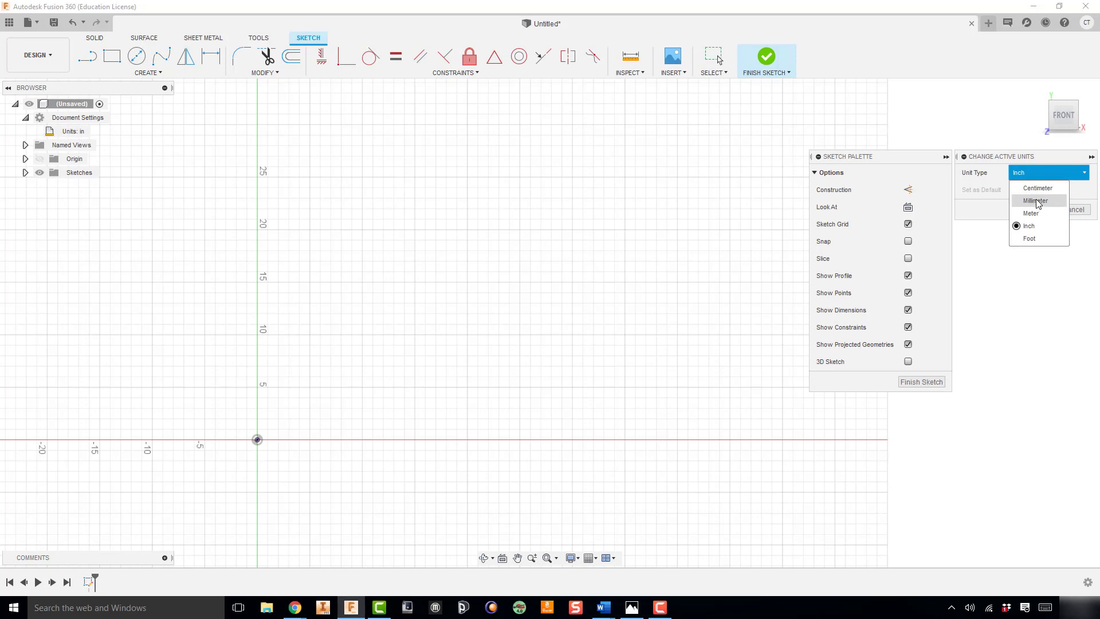
{"action": "left_click", "coordinate": [1037, 201]}
{"action": "left_click", "coordinate": [1035, 211]}
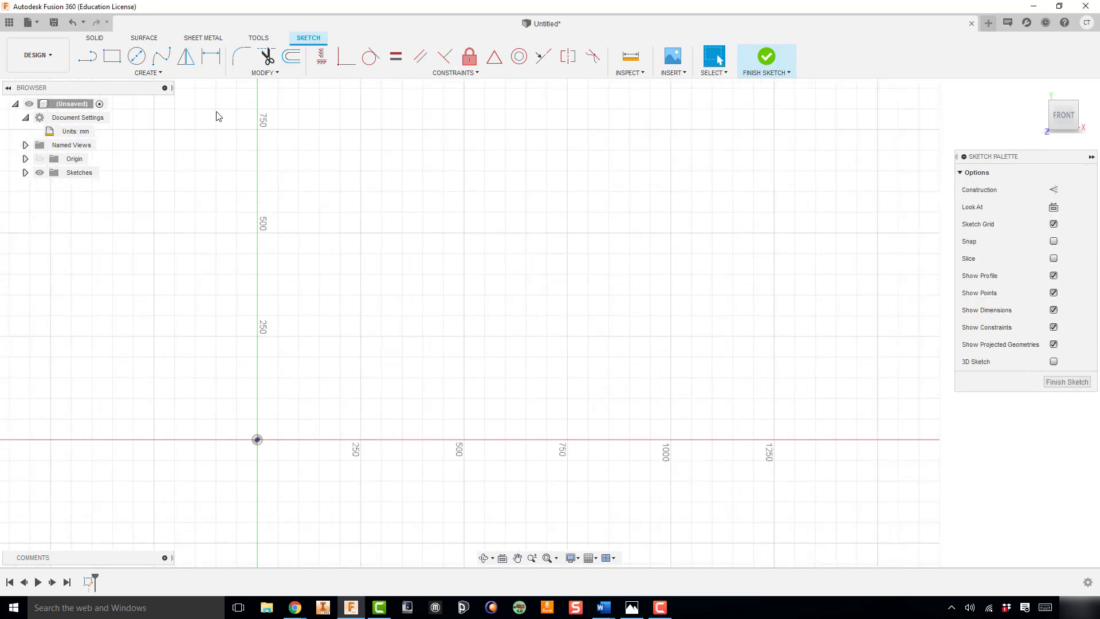
Sketch a 2-point rectangle from the origin, 30 mm high and 20 mm wide, and finish the sketch
{"action": "left_click", "coordinate": [113, 56]}
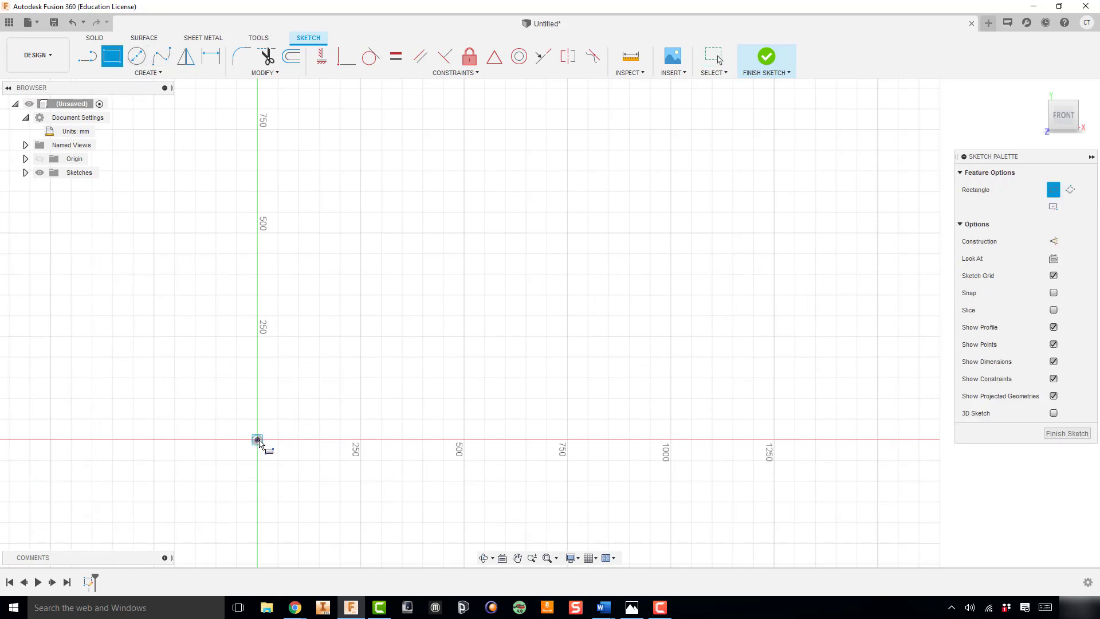
{"action": "left_click", "coordinate": [257, 440]}
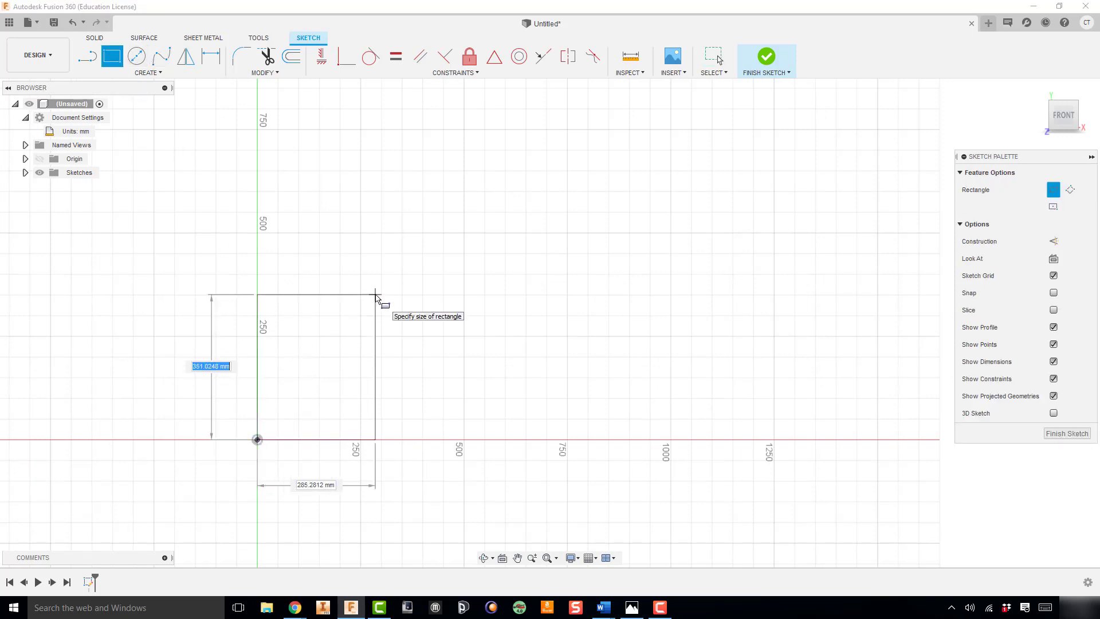
{"action": "type", "text": "30"}
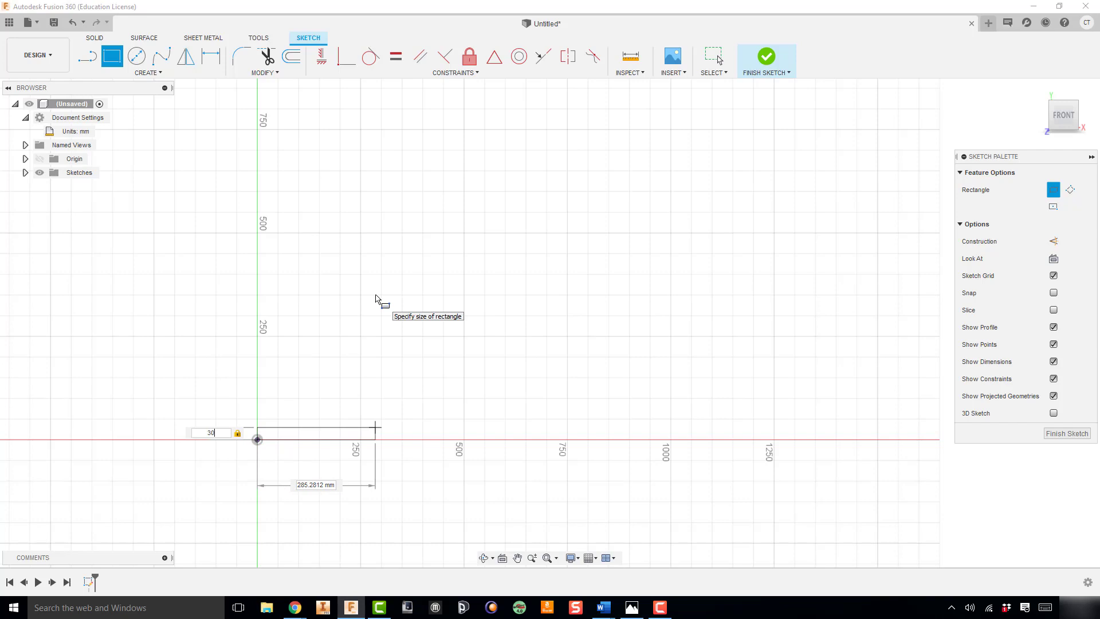
{"action": "key", "text": "Tab"}
{"action": "type", "text": "20"}
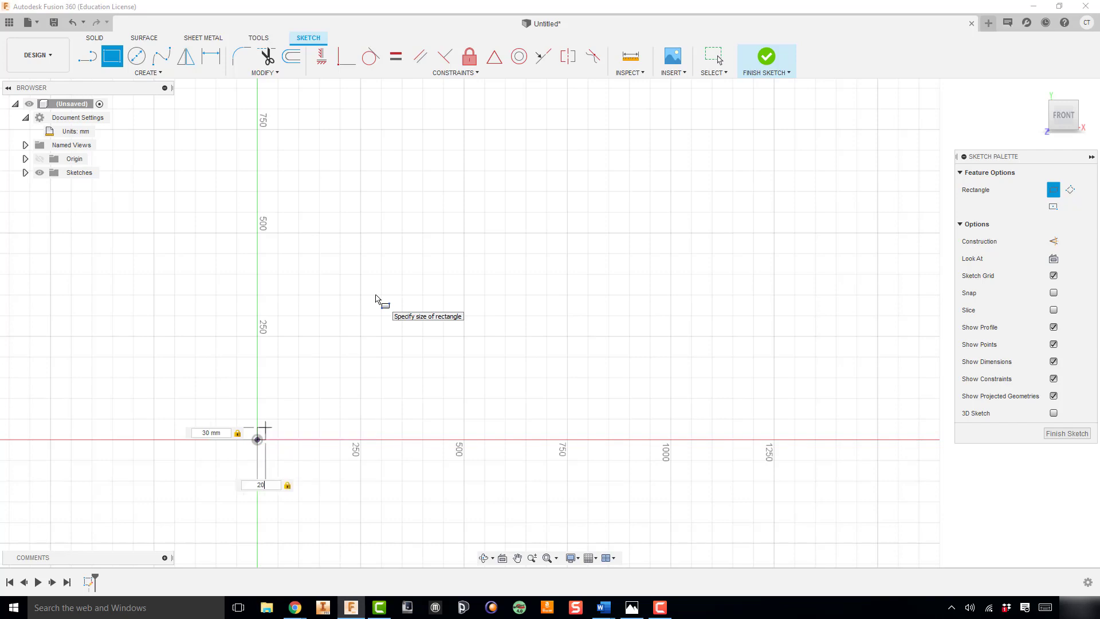
{"action": "key", "text": "Return"}
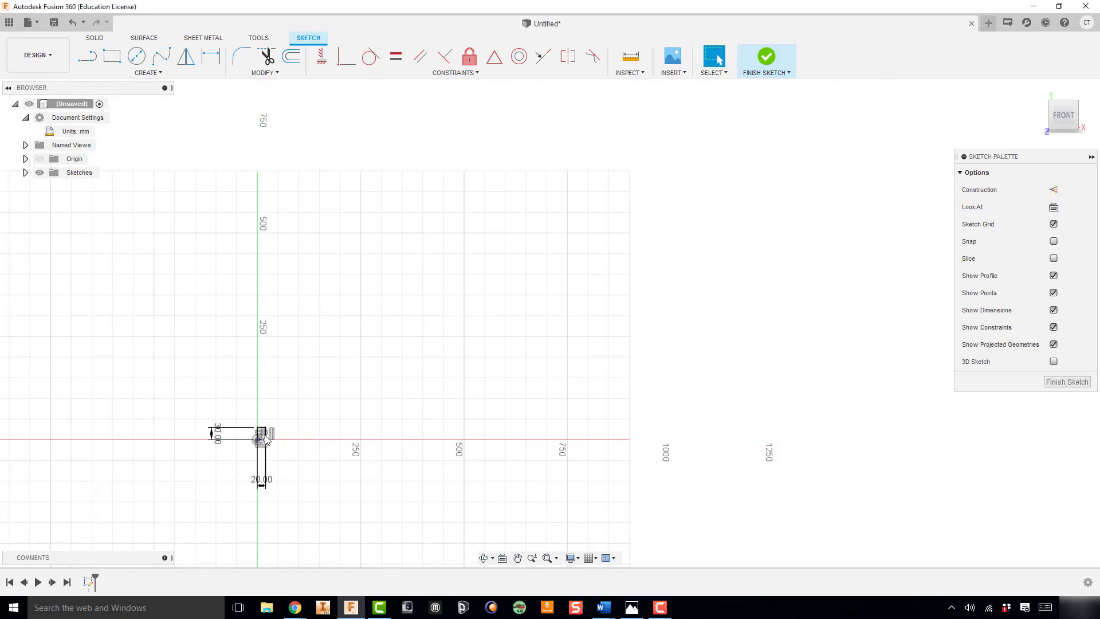
{"action": "scroll", "coordinate": [254, 454], "scroll_direction": "up", "scroll_amount": 5}
{"action": "scroll", "coordinate": [254, 454], "scroll_direction": "up", "scroll_amount": 3}
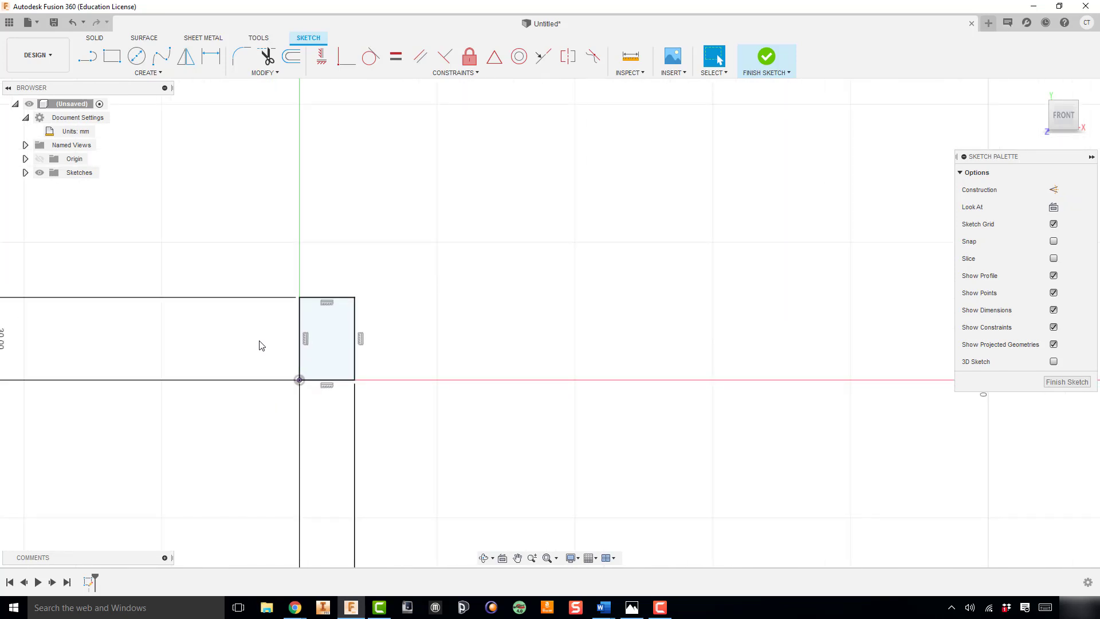
{"action": "left_click", "coordinate": [766, 63]}
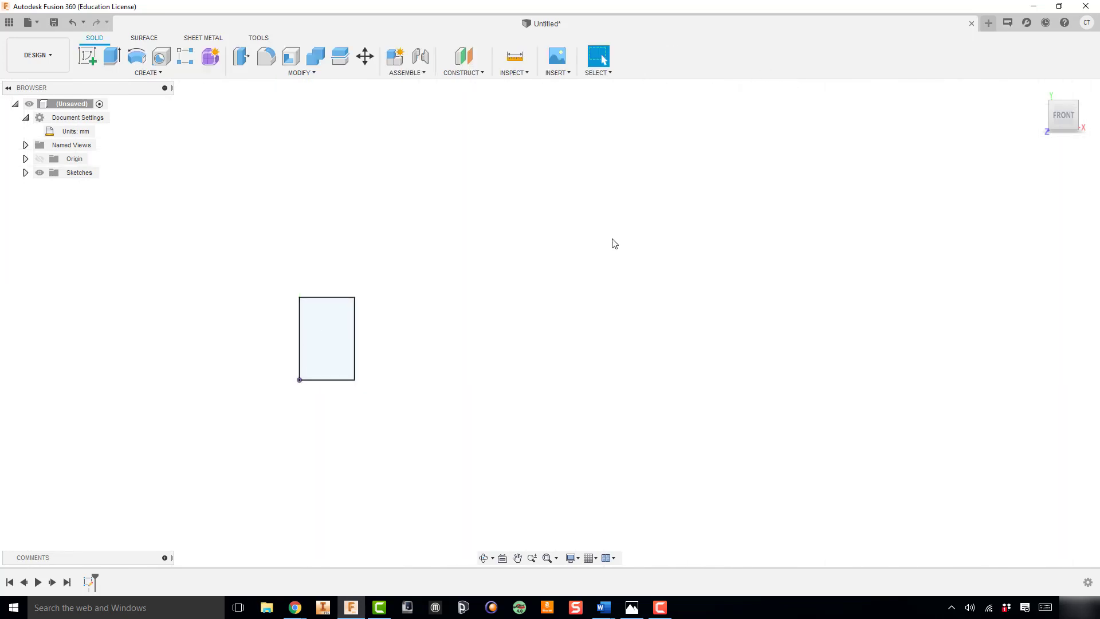
Set up a Revolve of the rectangle profile about its vertical edge through the origin, viewed isometrically
{"action": "middle_click_drag", "start_coordinate": [375, 281], "coordinate": [527, 240]}
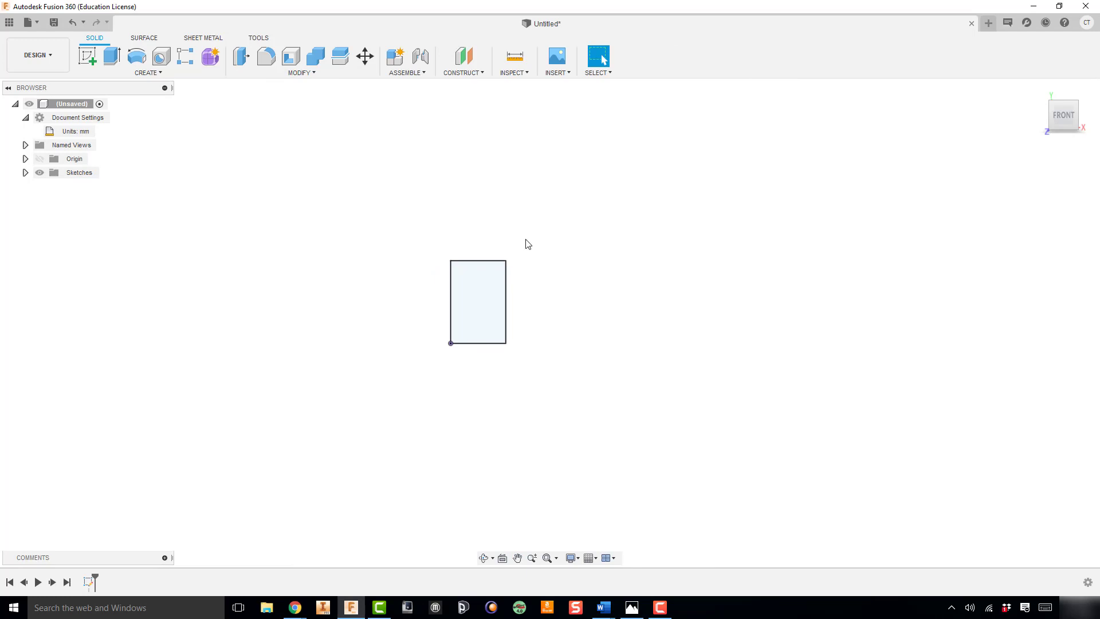
{"action": "left_click", "coordinate": [138, 57]}
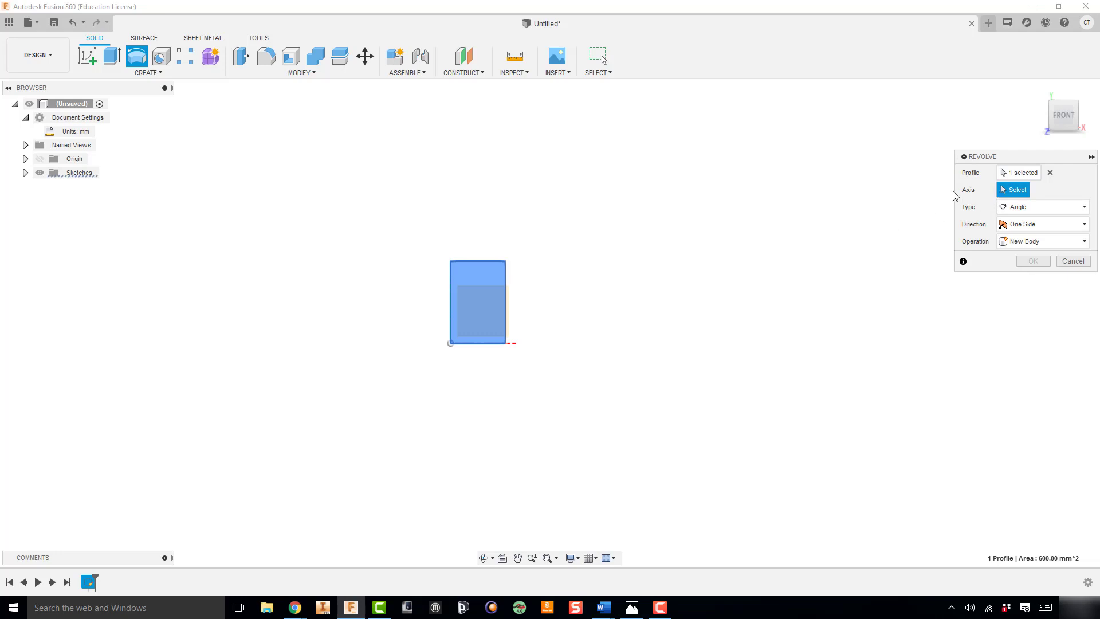
{"action": "left_click", "coordinate": [451, 294]}
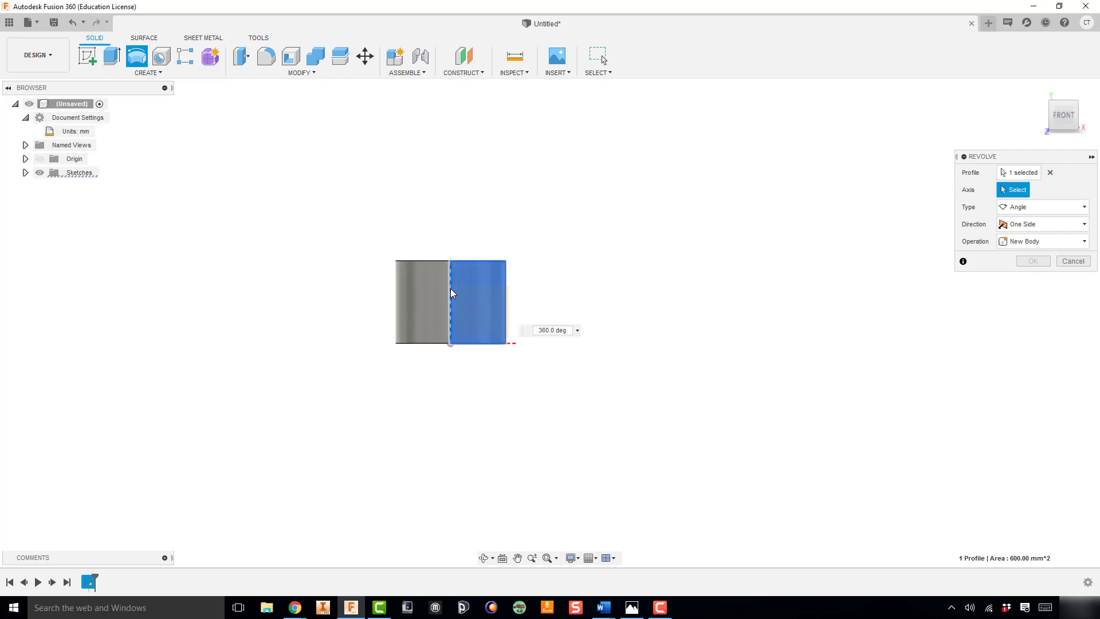
{"action": "left_click", "coordinate": [1073, 107]}
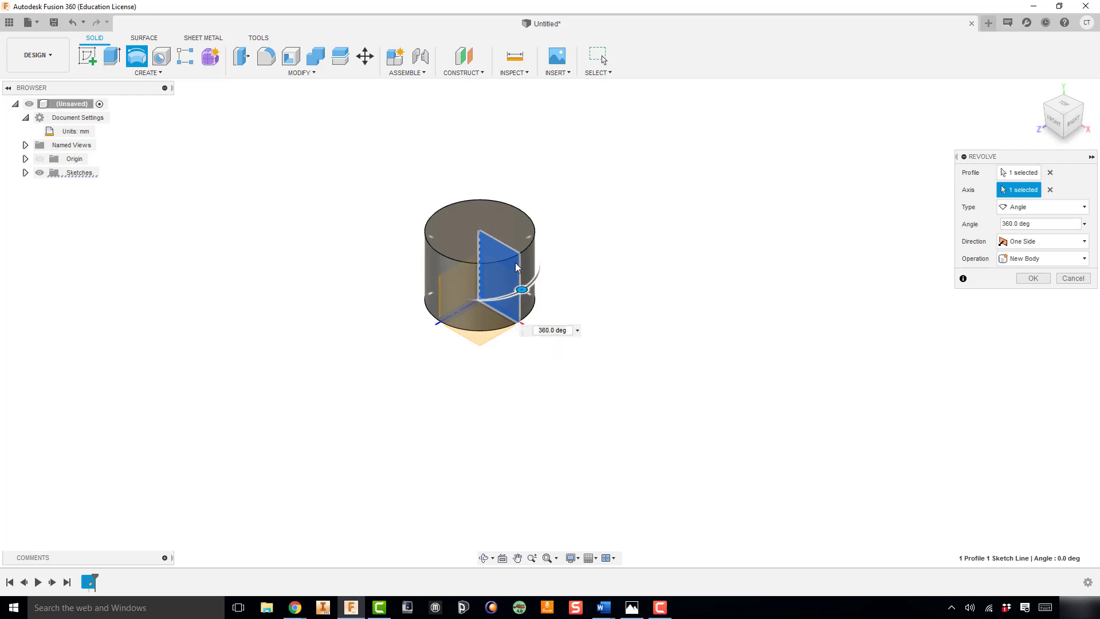
Preview the revolve with angles of 180 and 270 degrees
{"action": "left_click", "coordinate": [552, 330]}
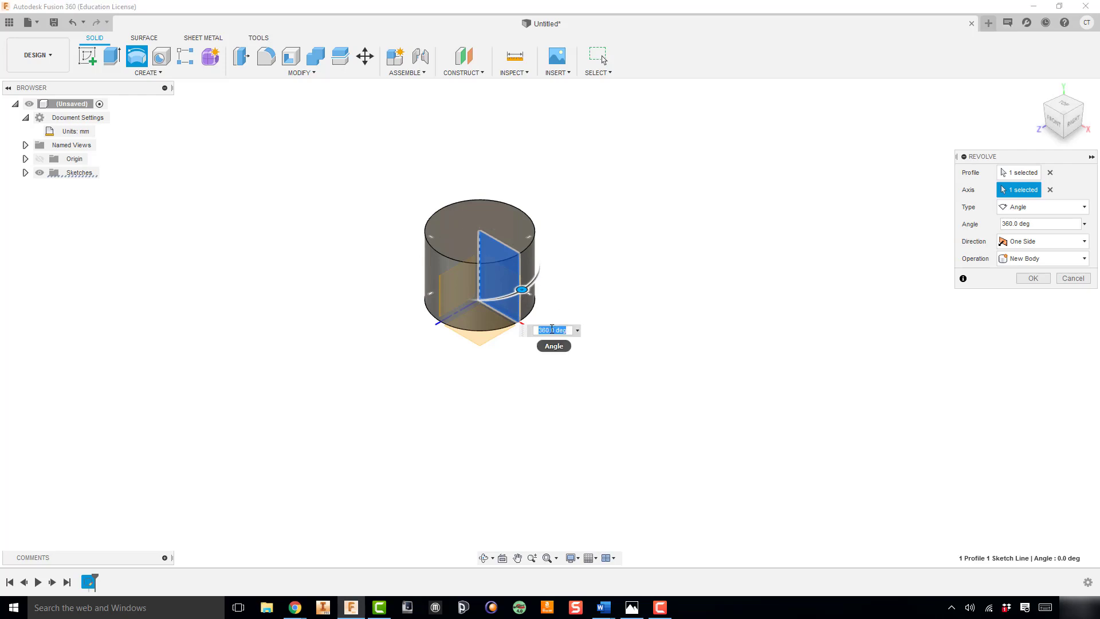
{"action": "type", "text": "180"}
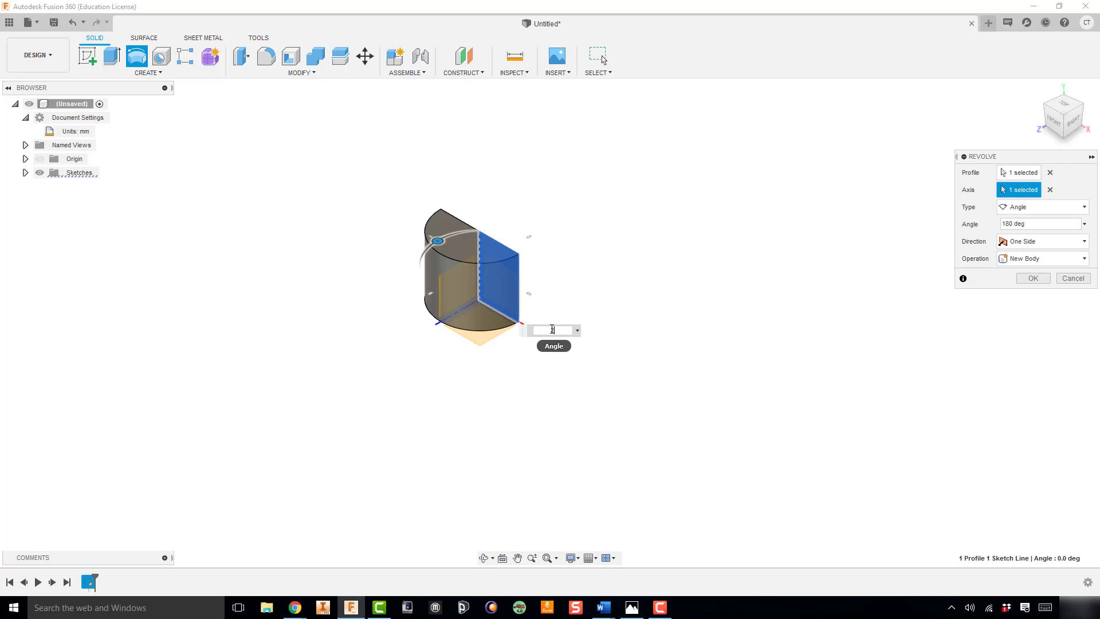
{"action": "type", "text": "270"}
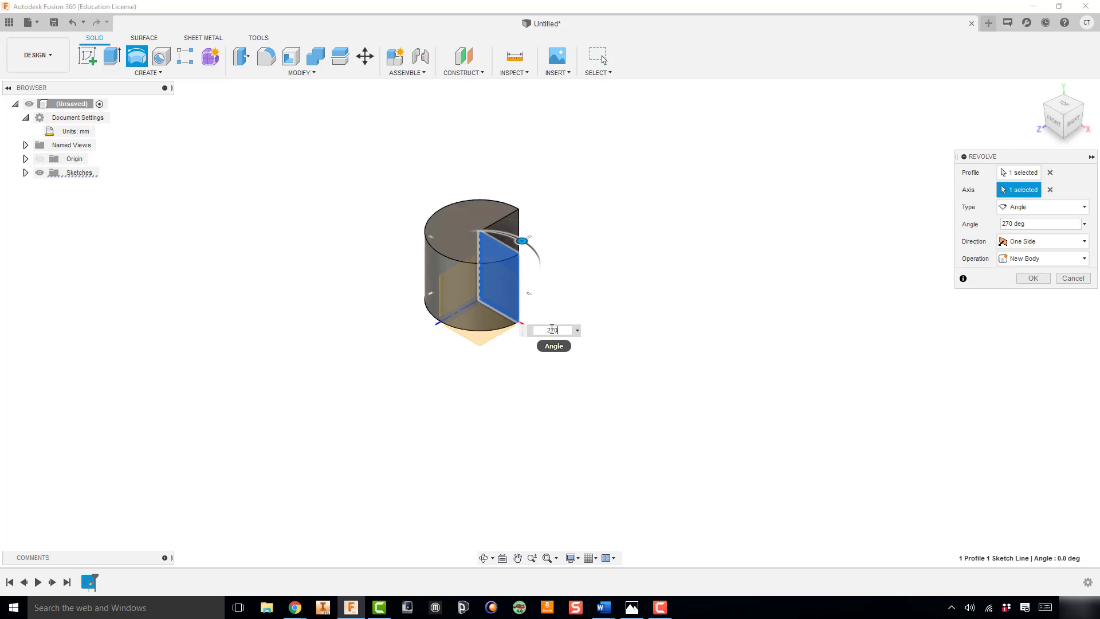
{"action": "type", "text": "360"}
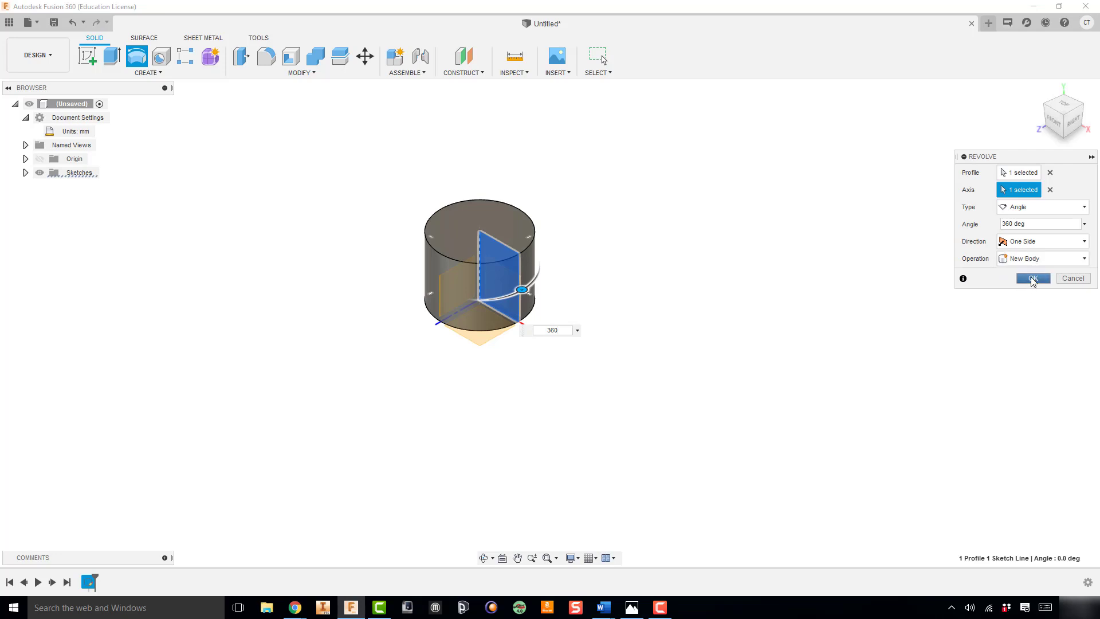
Set the revolve angle to 360 degrees and create the cylinder as a new body
{"action": "left_click", "coordinate": [1033, 279]}
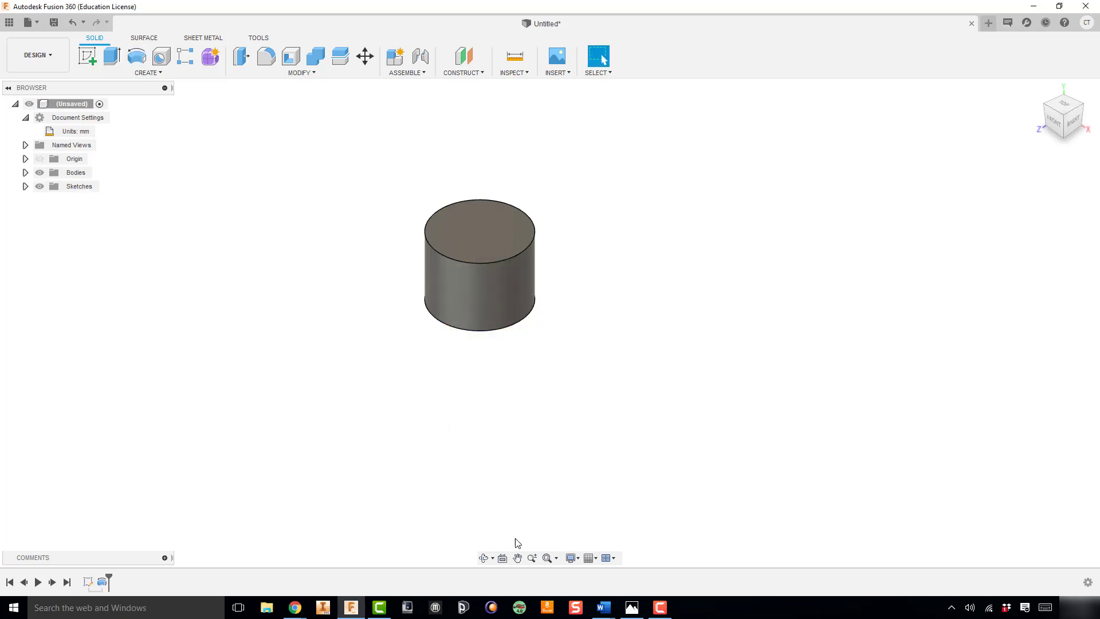
Consult the reference part drawing and start a new sketch on the cylinder's top face
{"action": "left_click", "coordinate": [632, 607]}
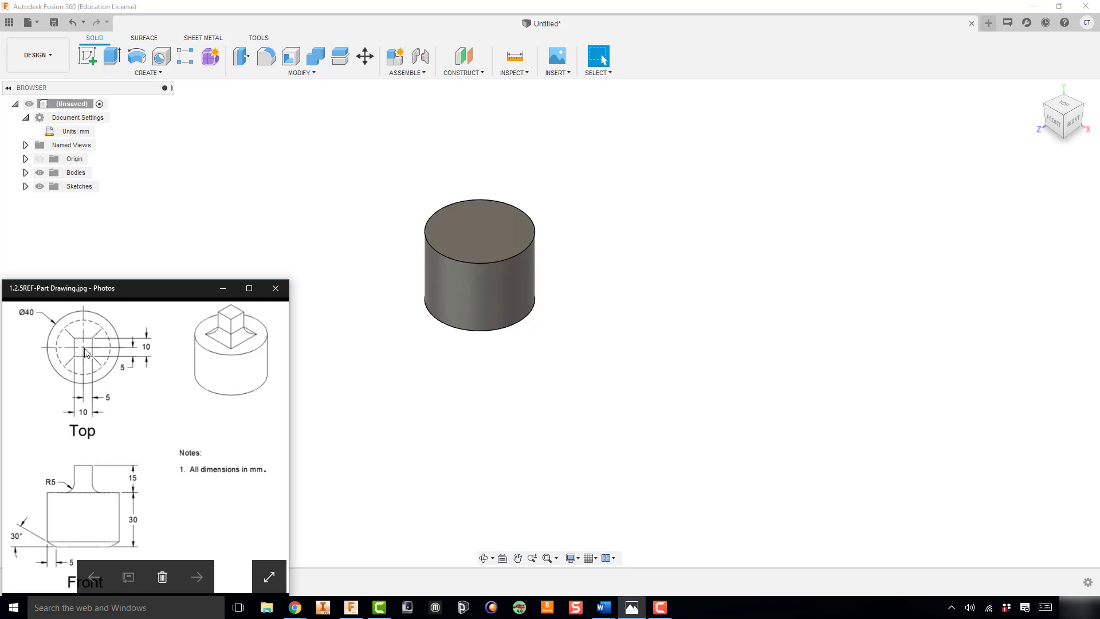
{"action": "left_click", "coordinate": [89, 52]}
{"action": "left_click", "coordinate": [449, 226]}
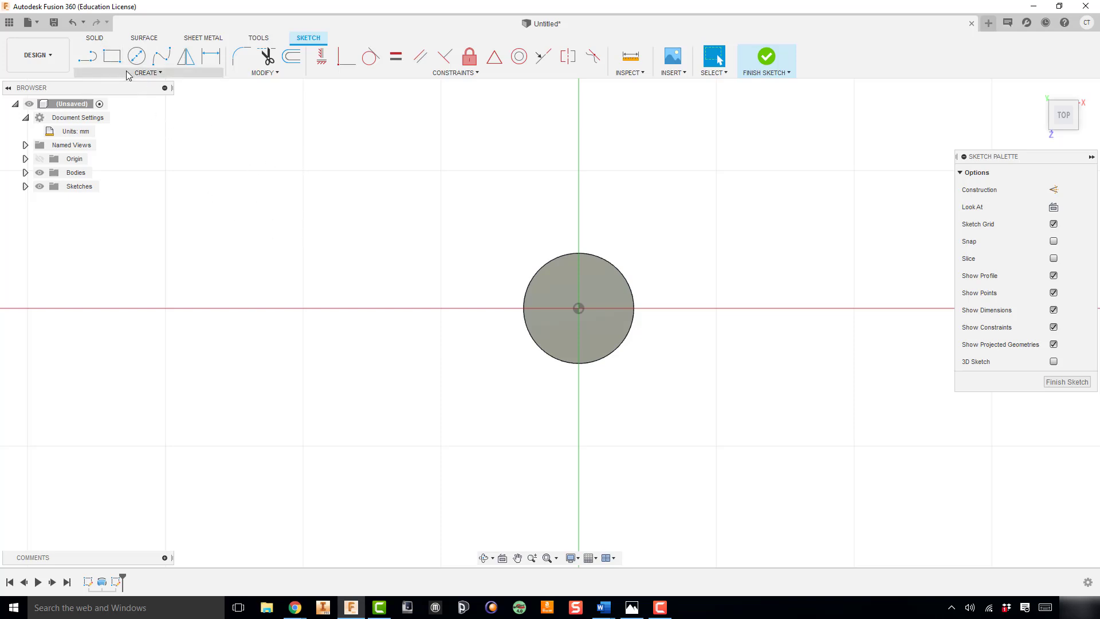
Sketch a 10 mm by 10 mm center rectangle at the origin on the cylinder's top face and finish the sketch
{"action": "left_click", "coordinate": [144, 74]}
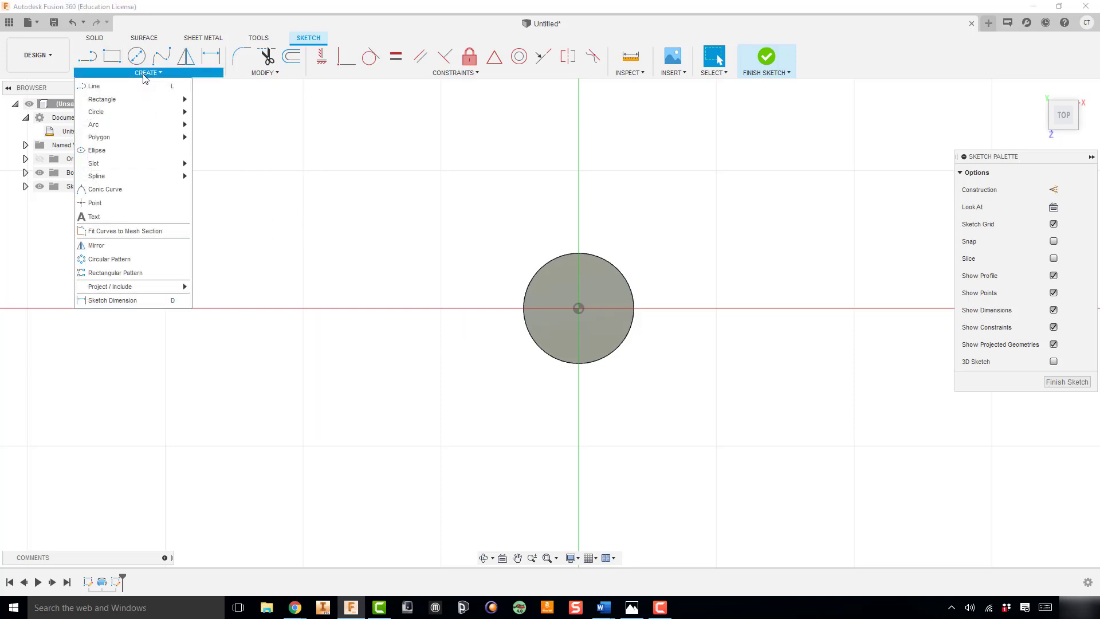
{"action": "mouse_move", "coordinate": [163, 98]}
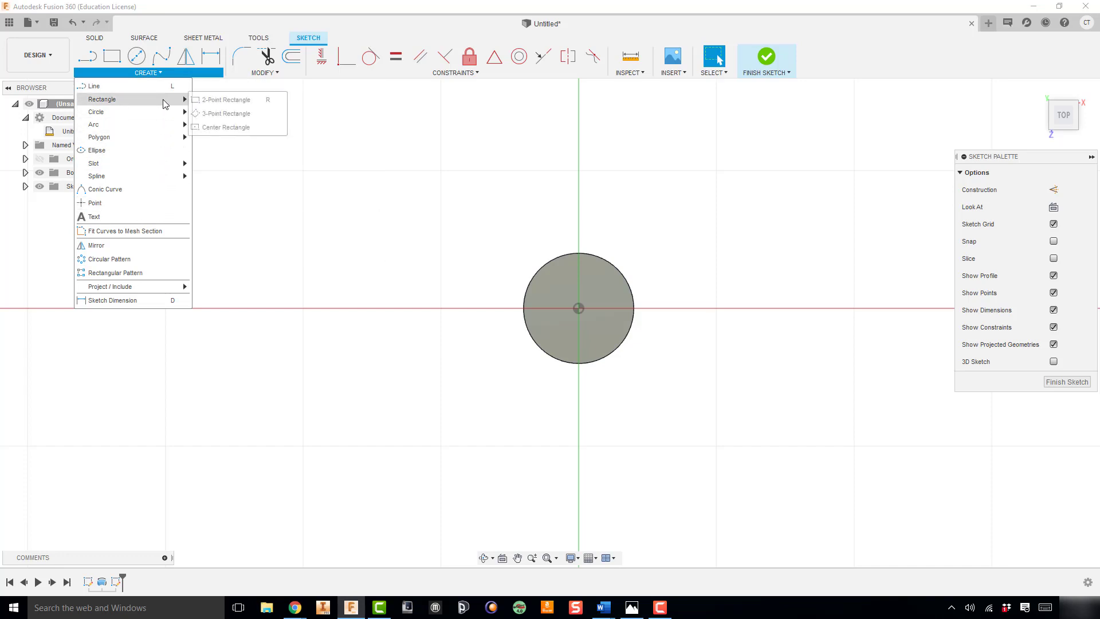
{"action": "left_click", "coordinate": [221, 127]}
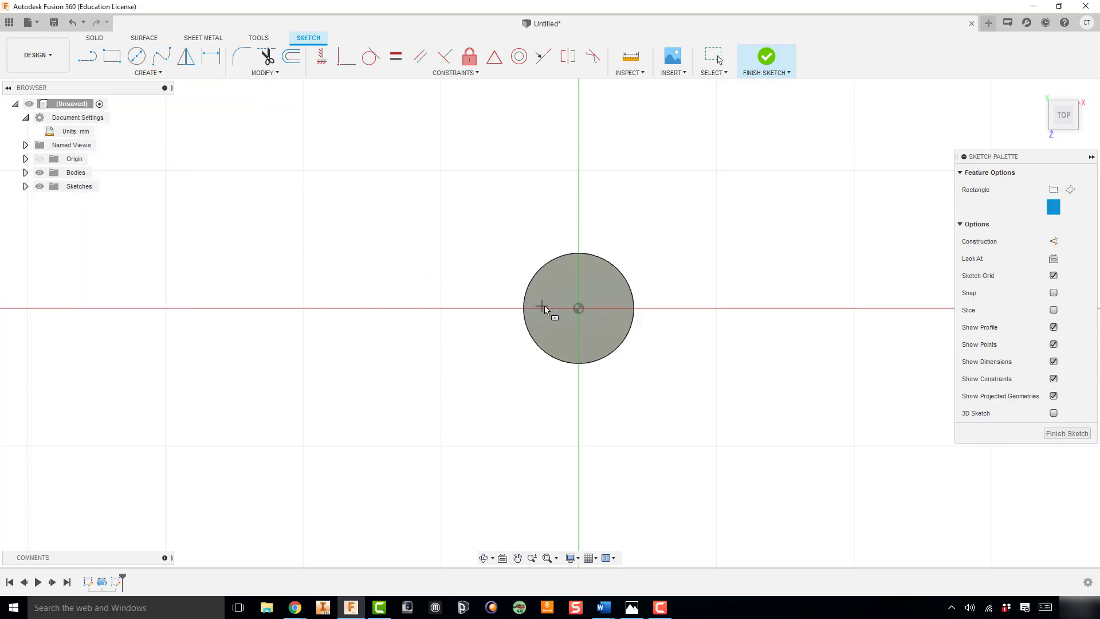
{"action": "left_click", "coordinate": [580, 309]}
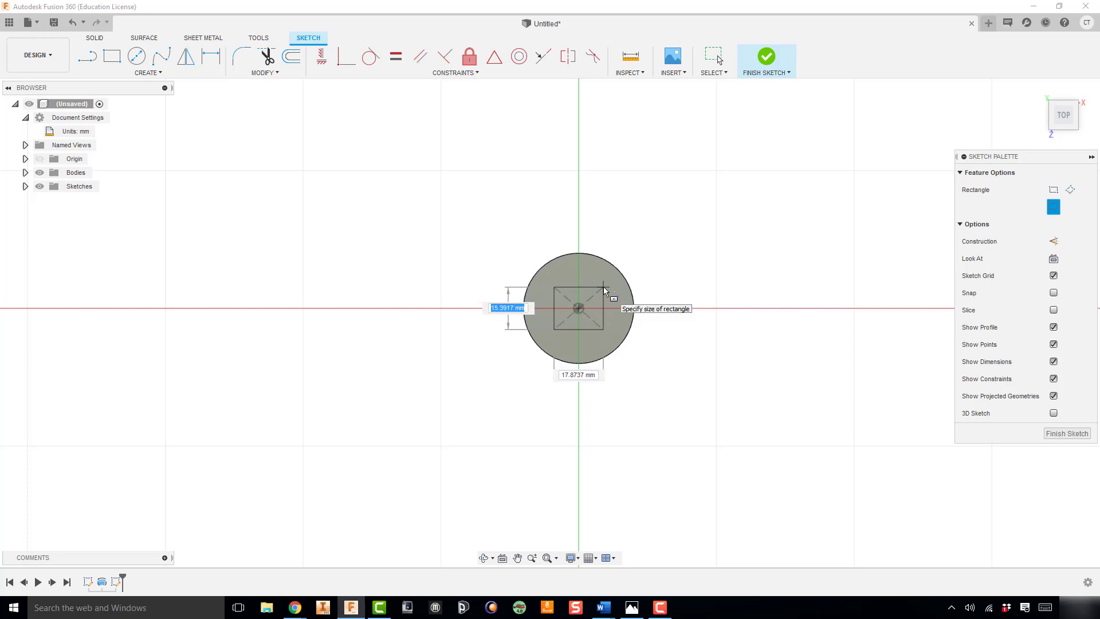
{"action": "type", "text": "10"}
{"action": "key", "text": "Tab"}
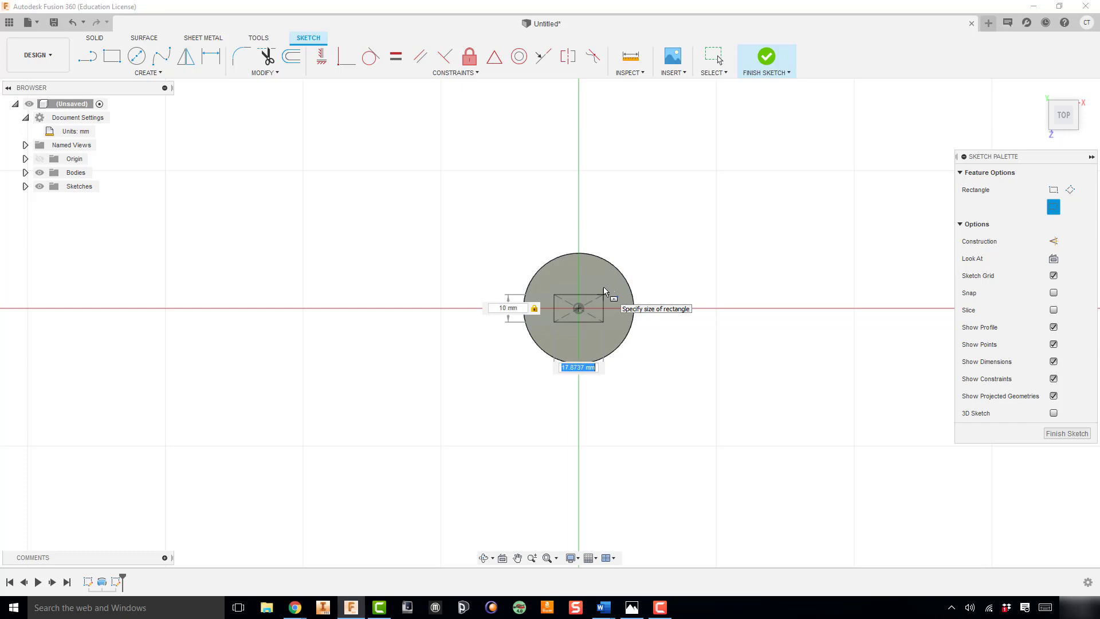
{"action": "type", "text": "10"}
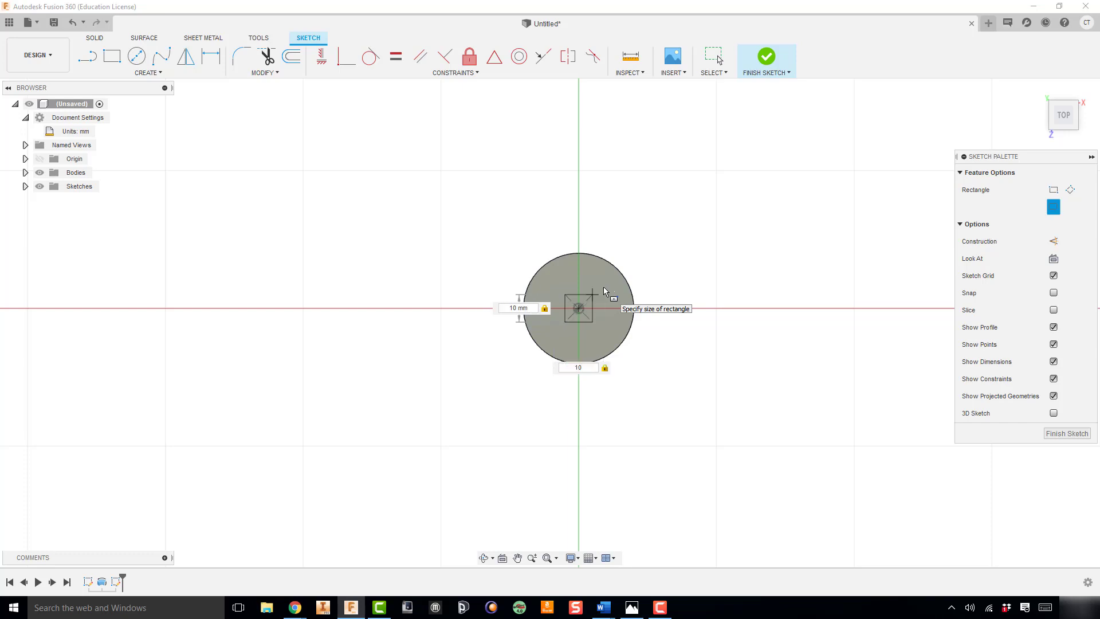
{"action": "key", "text": "Return"}
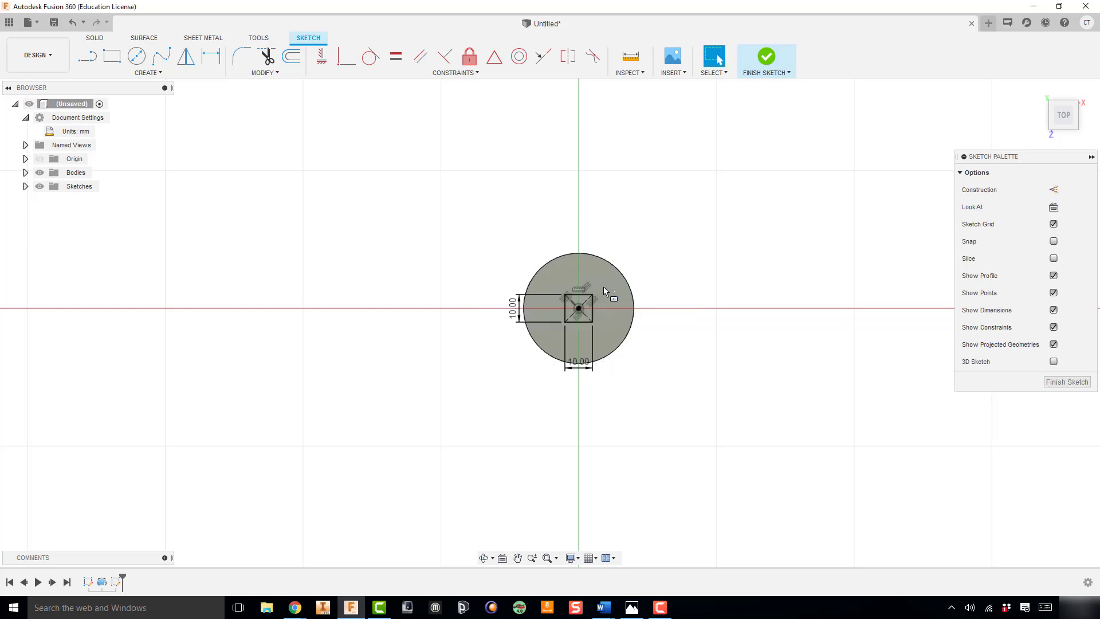
{"action": "left_click", "coordinate": [768, 57]}
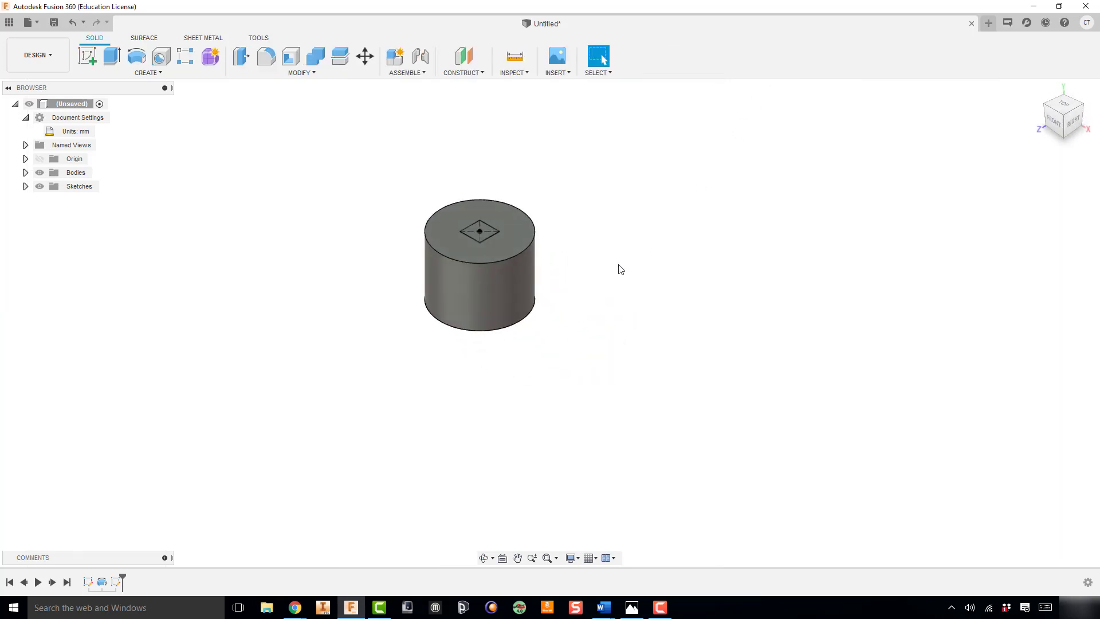
Extrude the square profile 15 mm upward as a Join to the cylinder, taking the height from the reference drawing
{"action": "key", "text": "e"}
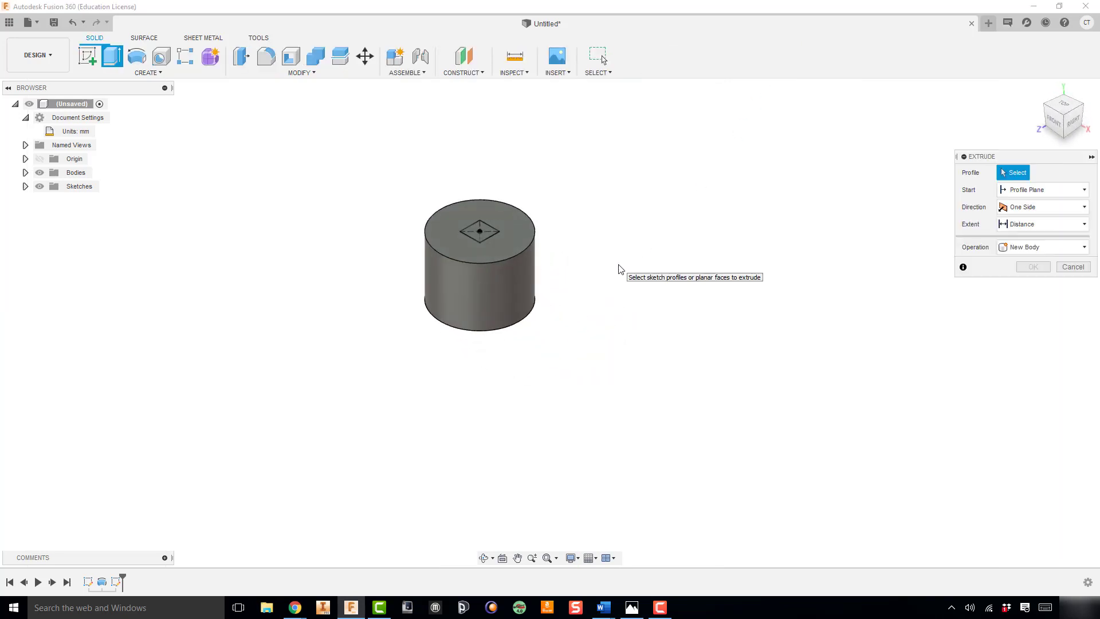
{"action": "left_click", "coordinate": [491, 233]}
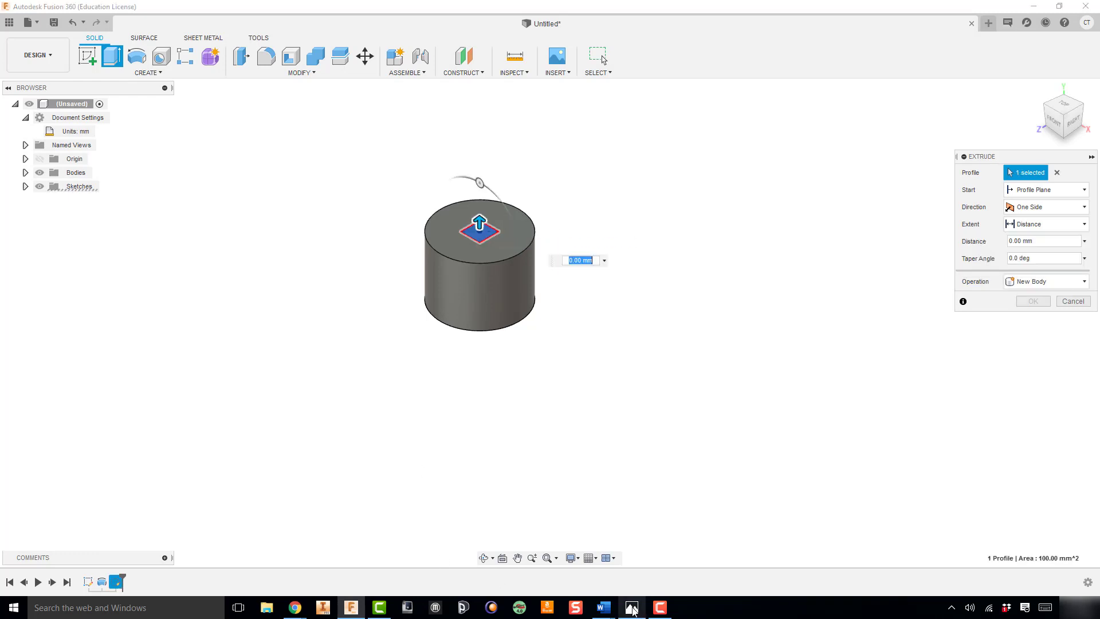
{"action": "left_click", "coordinate": [633, 608]}
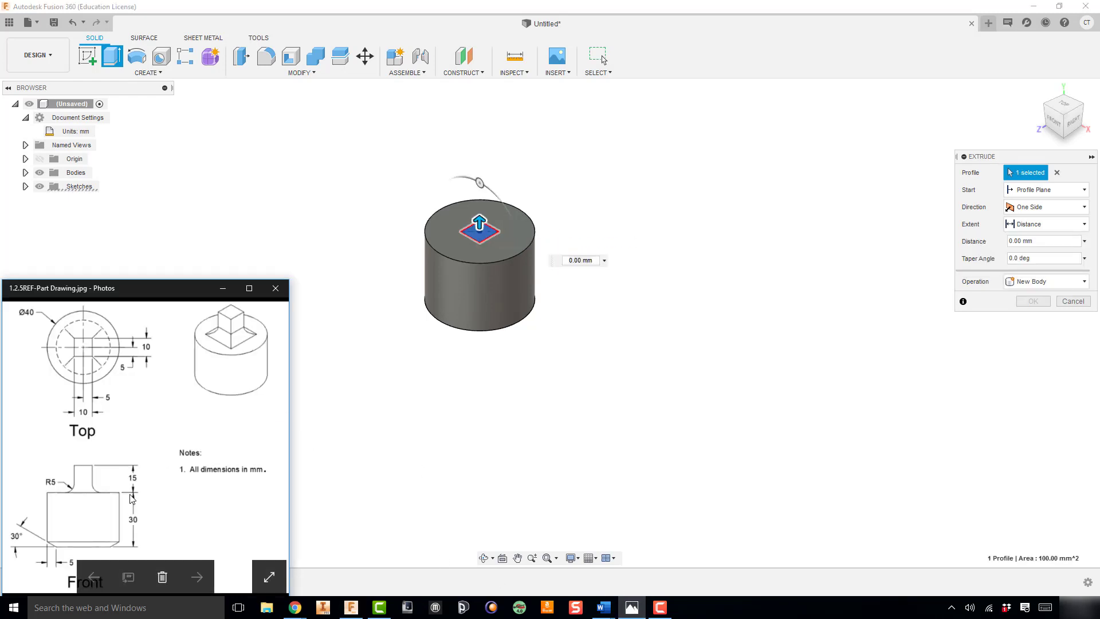
{"action": "double_click", "coordinate": [582, 260]}
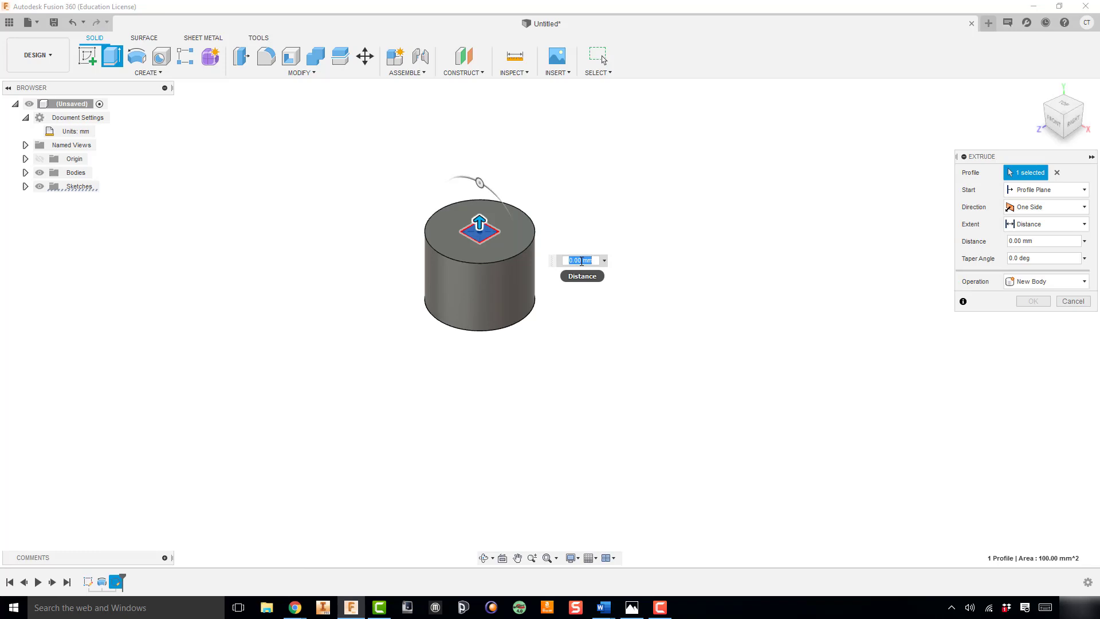
{"action": "type", "text": "15"}
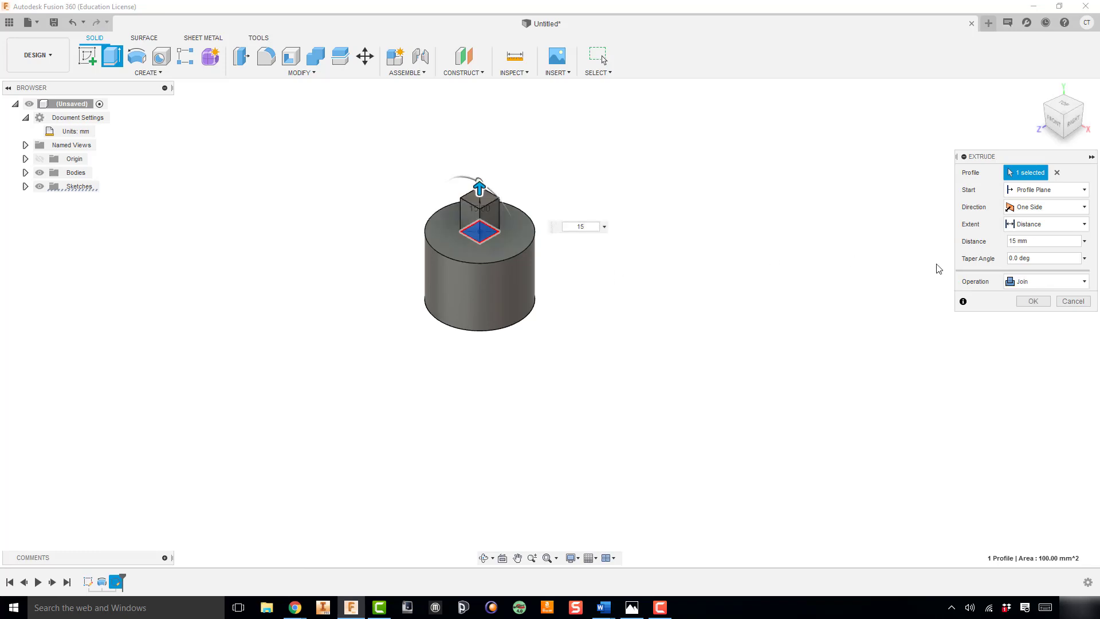
{"action": "left_click", "coordinate": [1031, 301]}
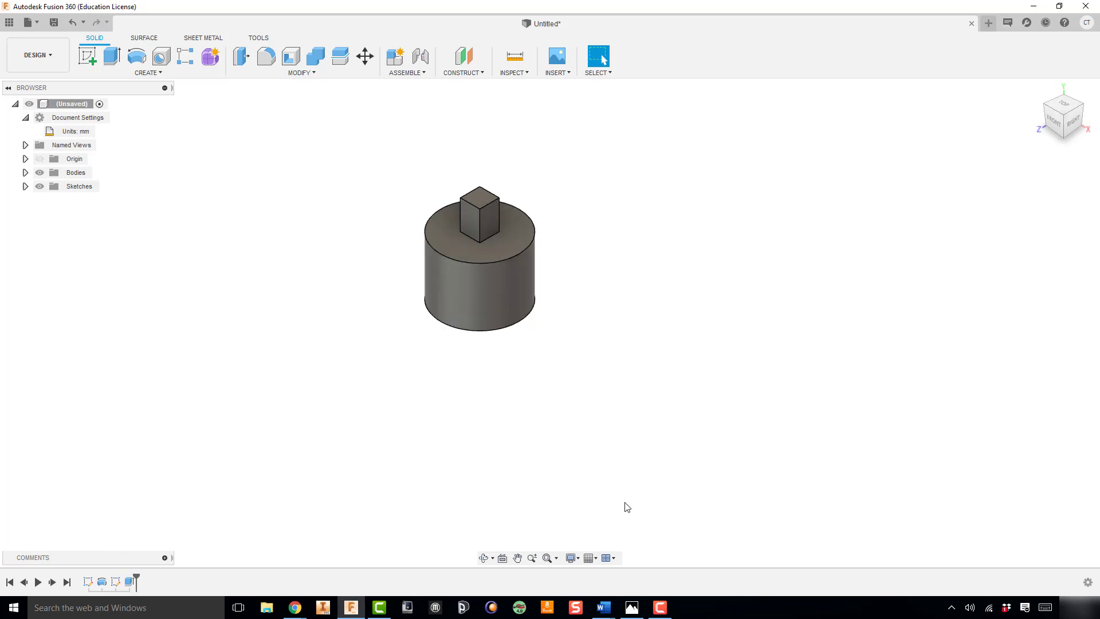
Fillet the four edges where the square post meets the cylinder's top face with a 5 mm radius, following the reference drawing
{"action": "left_click", "coordinate": [632, 607]}
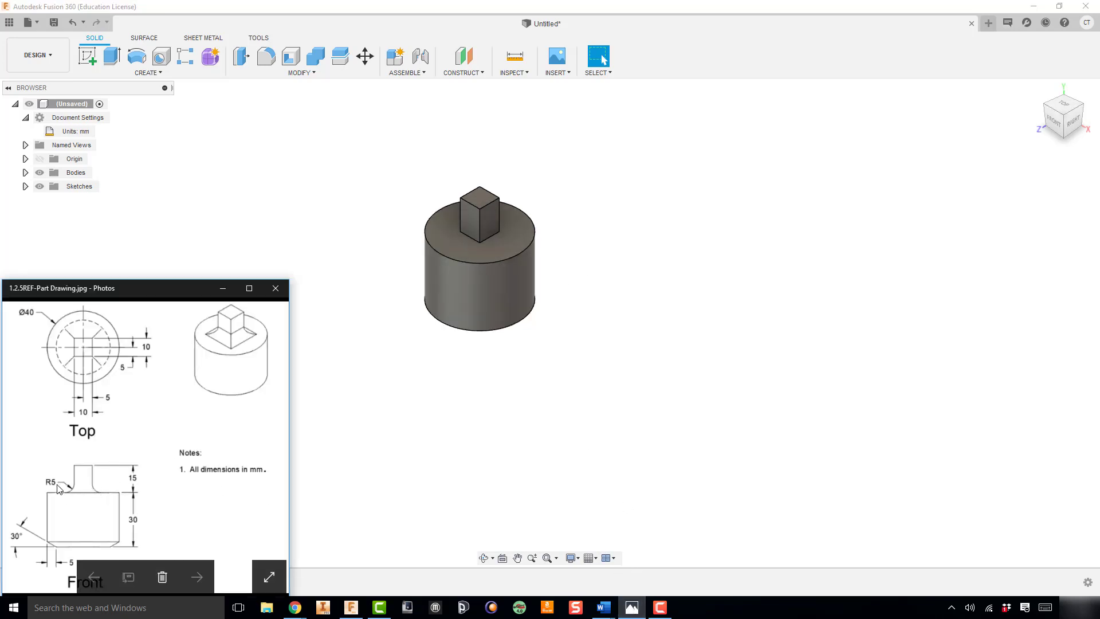
{"action": "left_click", "coordinate": [357, 302]}
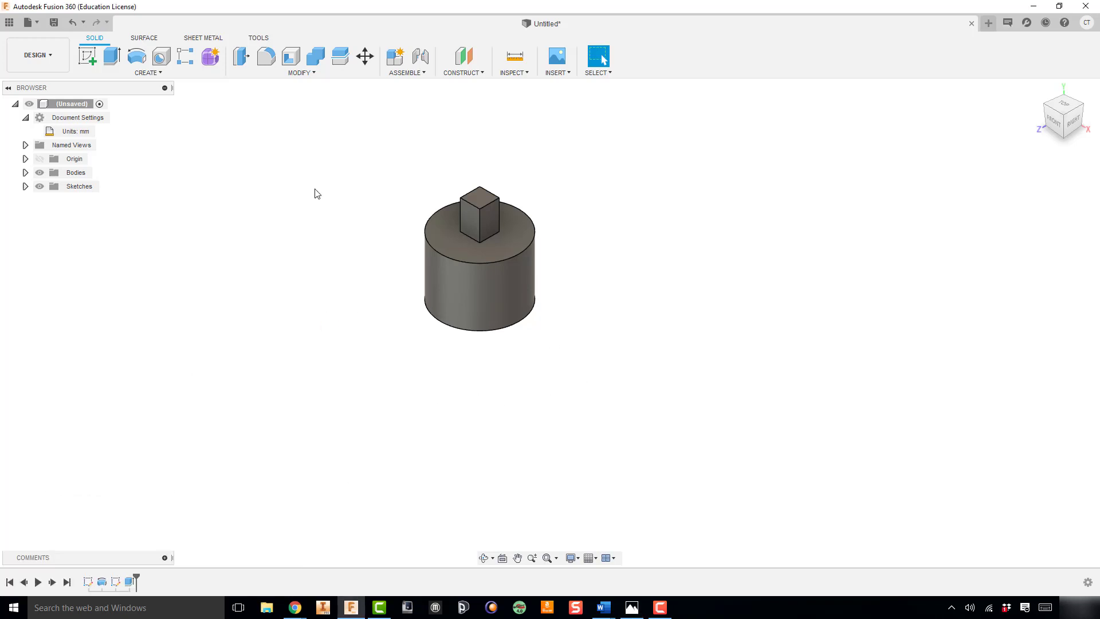
{"action": "left_click", "coordinate": [307, 71]}
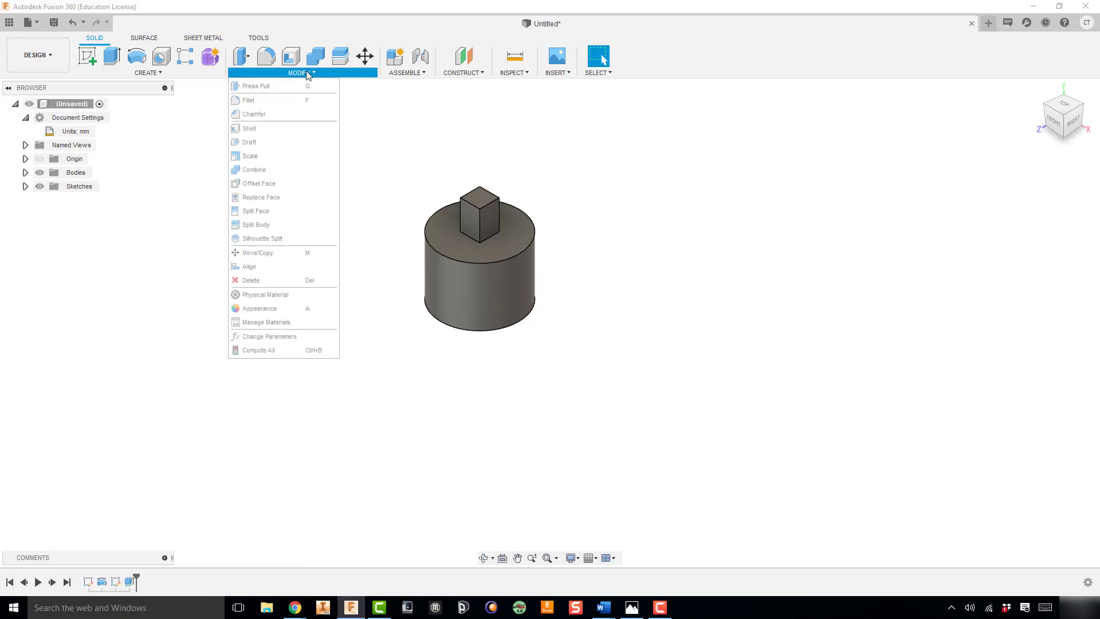
{"action": "left_click", "coordinate": [308, 101]}
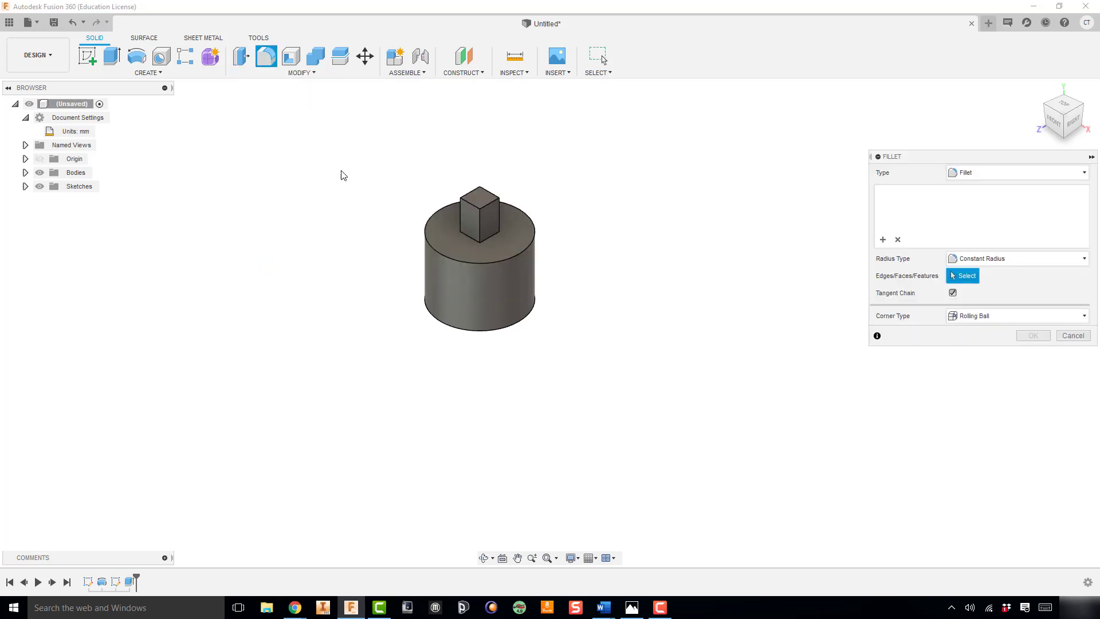
{"action": "left_click", "coordinate": [493, 241]}
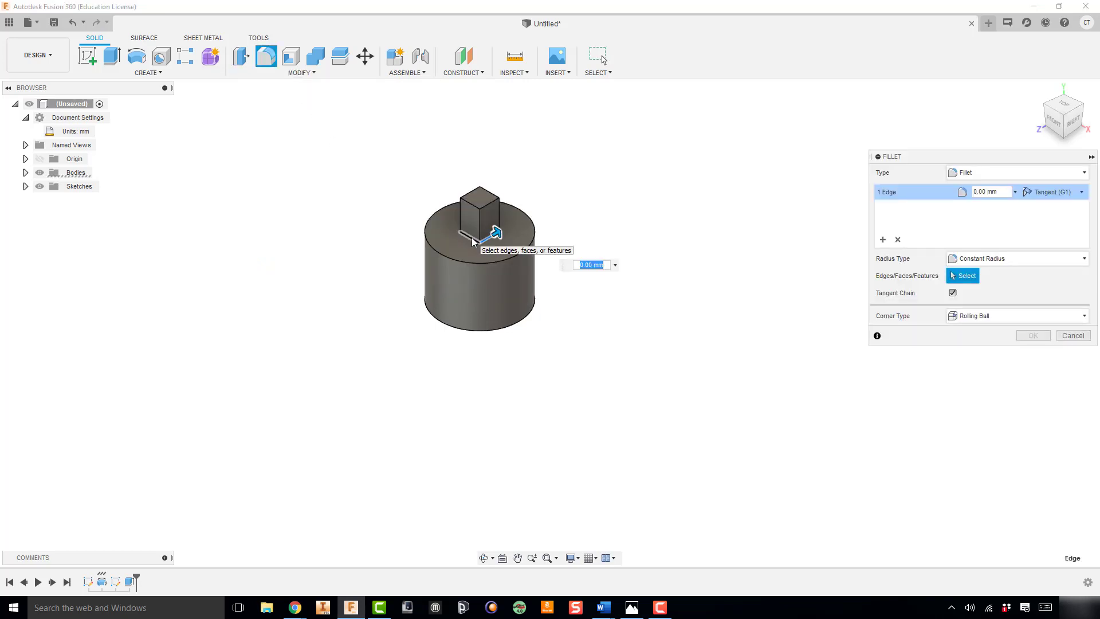
{"action": "left_click", "coordinate": [473, 241]}
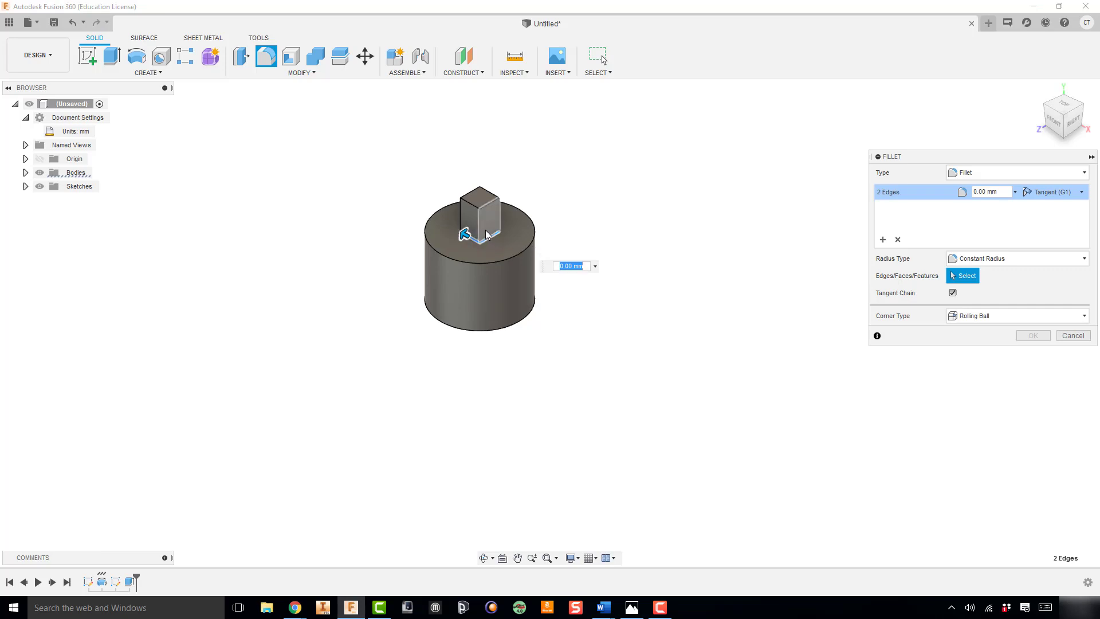
{"action": "left_click", "coordinate": [490, 231]}
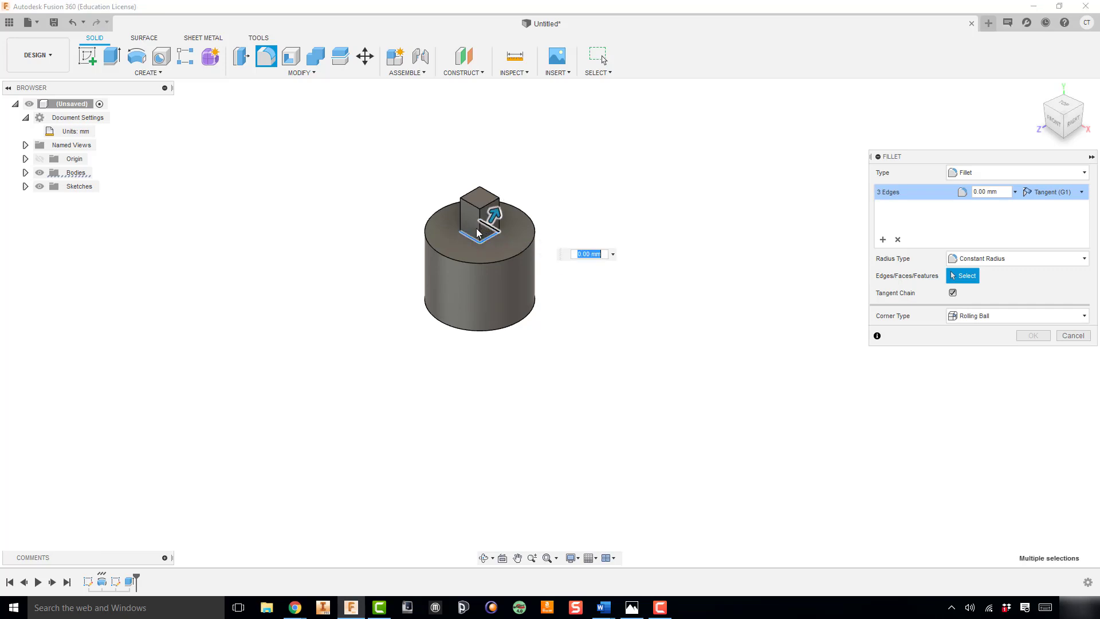
{"action": "left_click", "coordinate": [469, 230]}
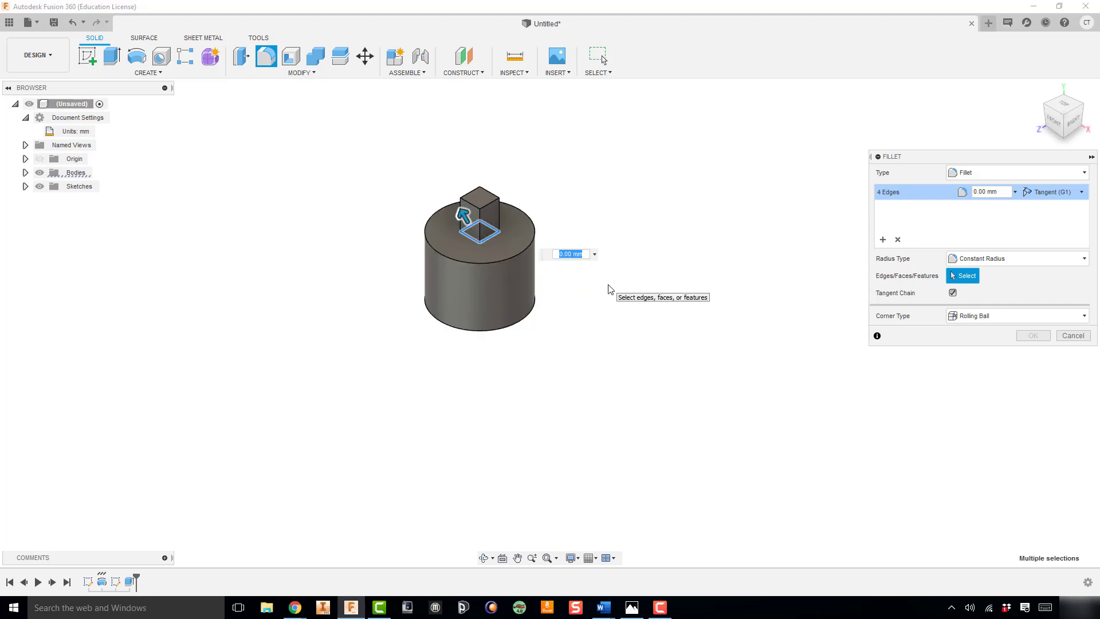
{"action": "type", "text": "5"}
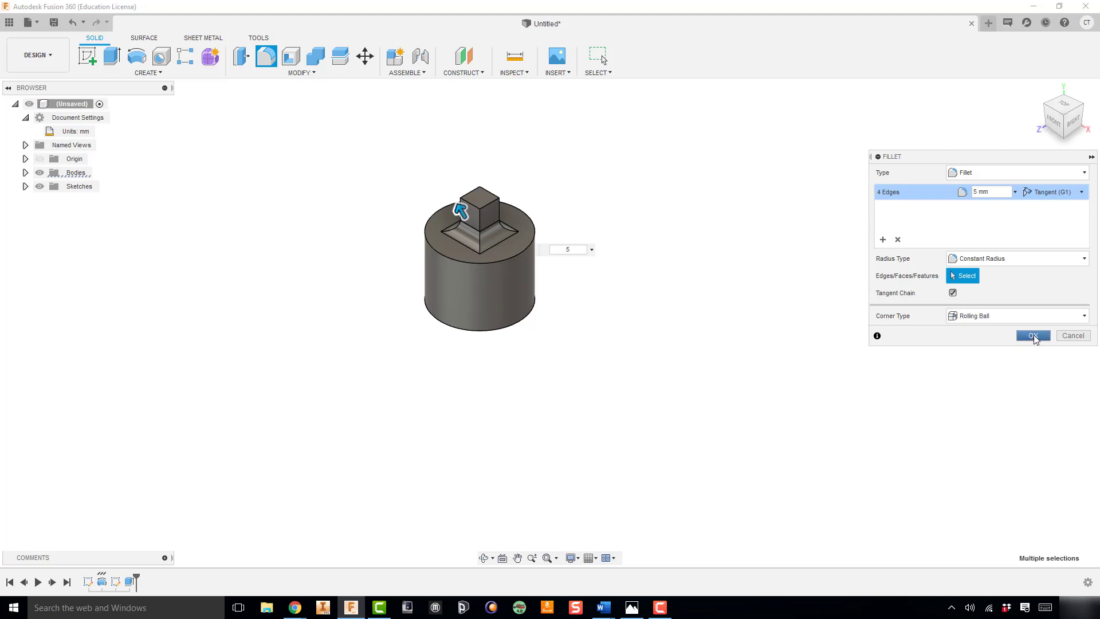
{"action": "left_click", "coordinate": [1033, 336]}
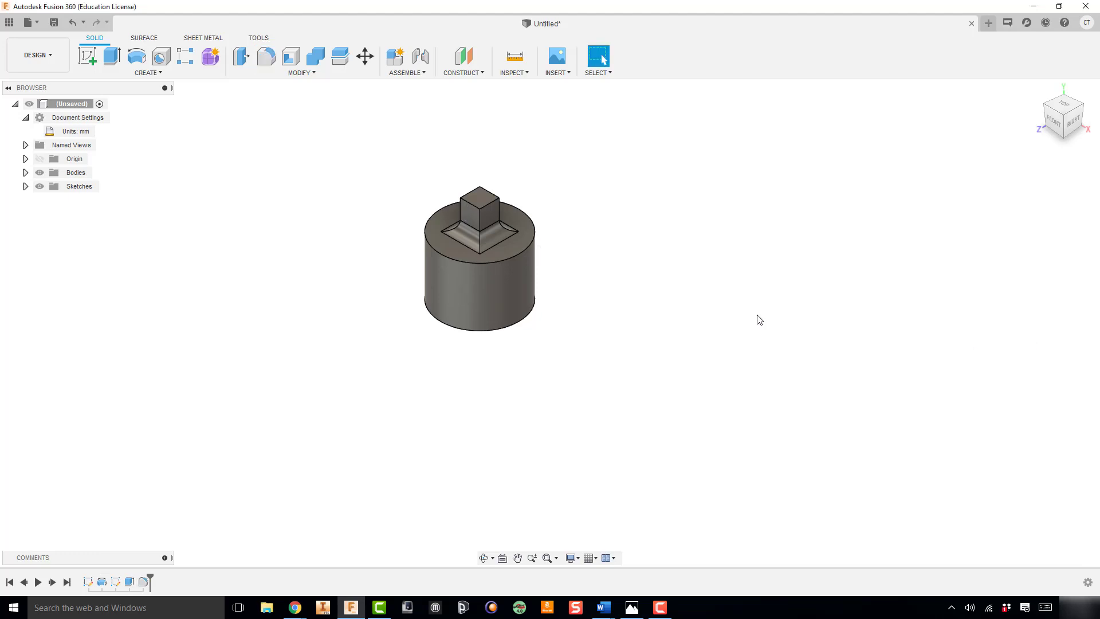
Chamfer the cylinder's bottom circular edge by distance and angle, using 5 mm and 30 degrees from the reference drawing
{"action": "left_click", "coordinate": [632, 610]}
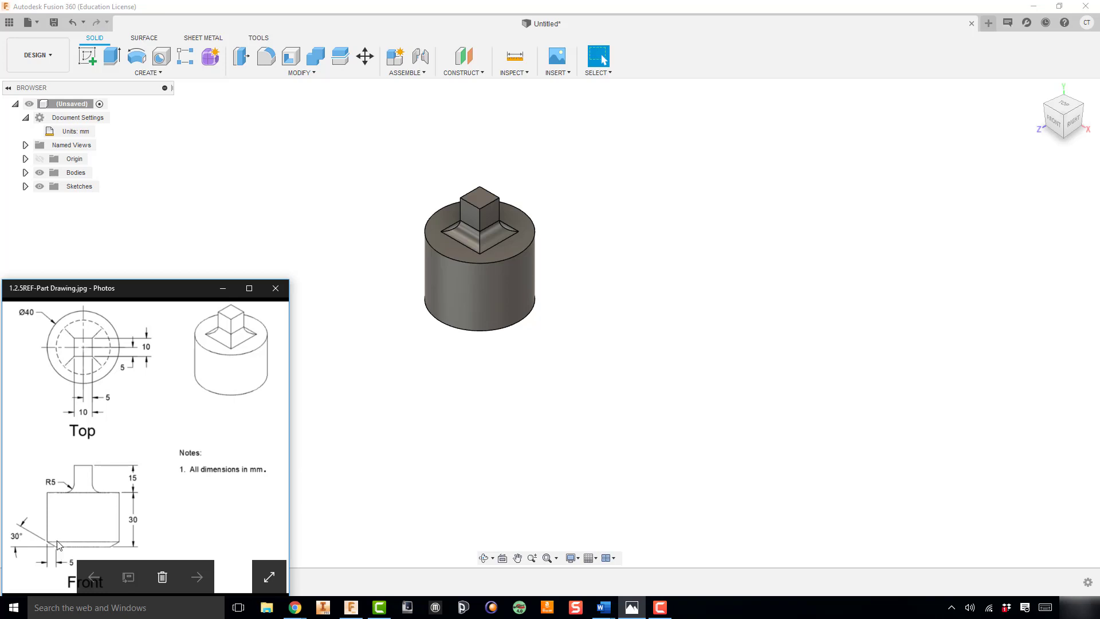
{"action": "left_click", "coordinate": [677, 299]}
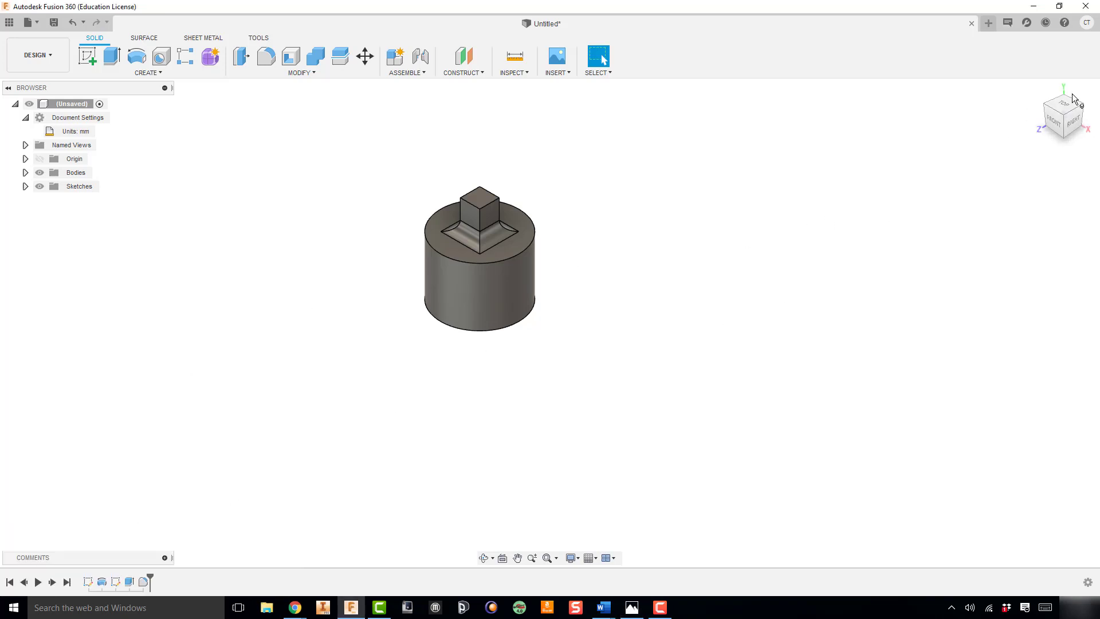
{"action": "left_click", "coordinate": [1066, 137]}
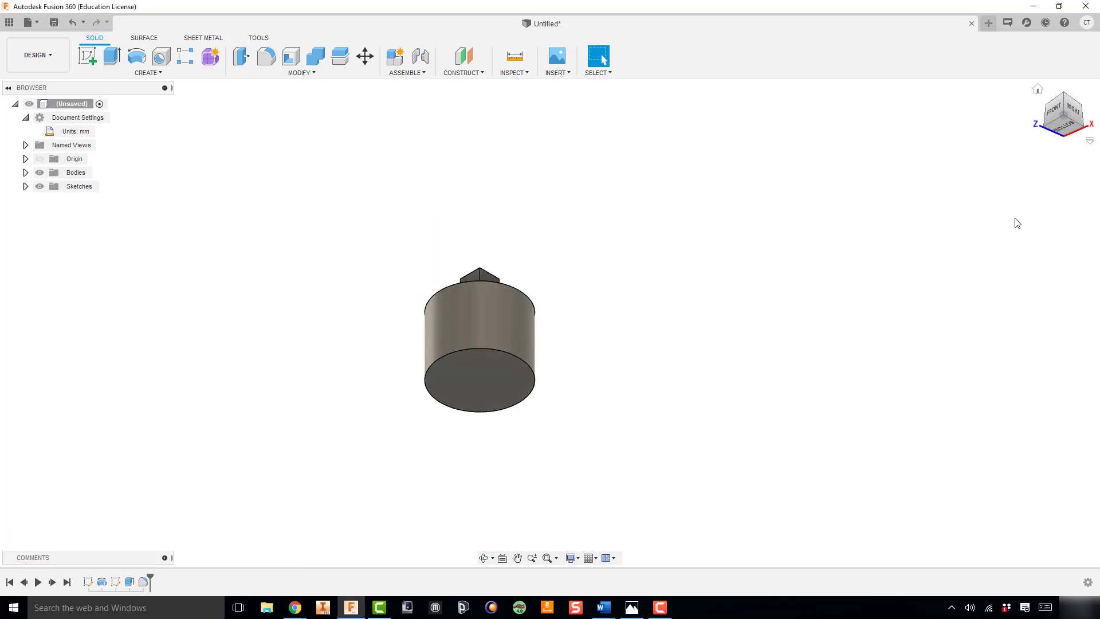
{"action": "left_click", "coordinate": [306, 73]}
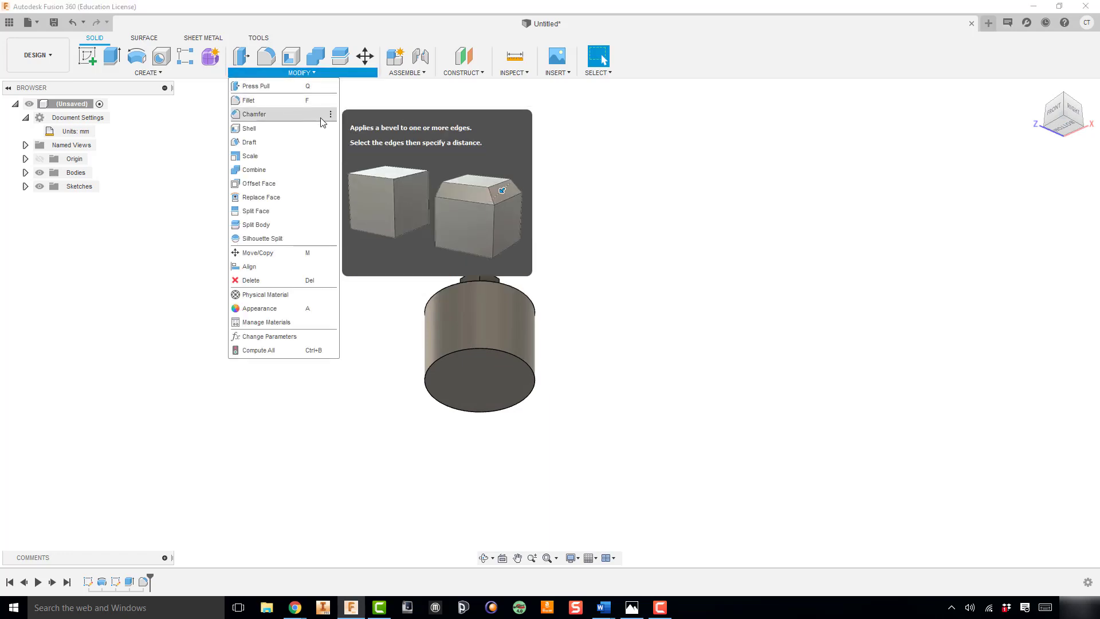
{"action": "left_click", "coordinate": [263, 116]}
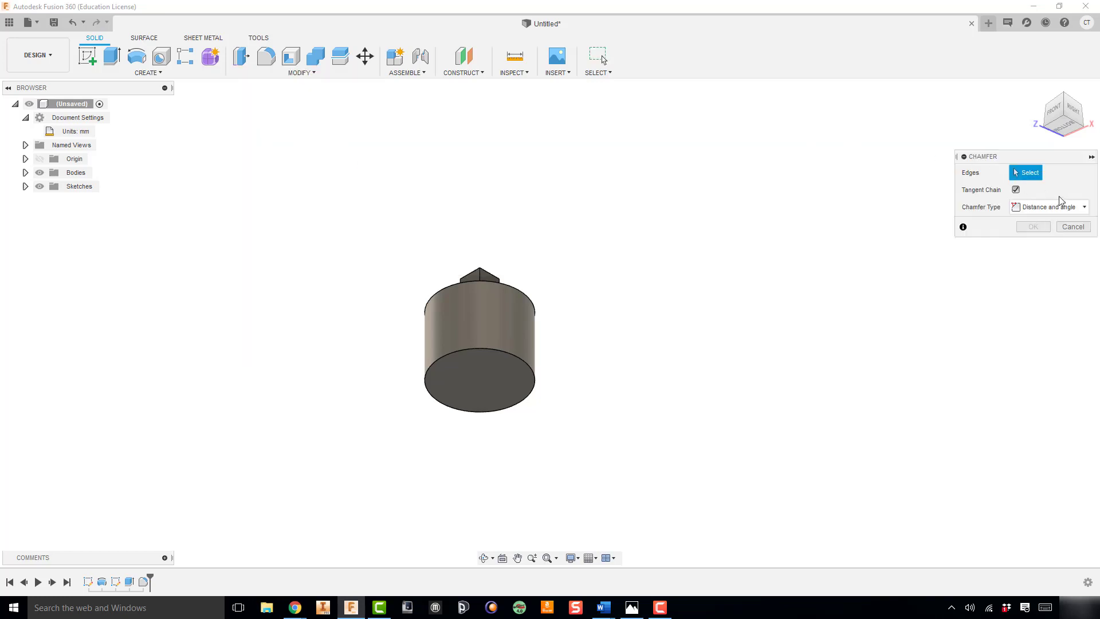
{"action": "left_click", "coordinate": [1046, 208]}
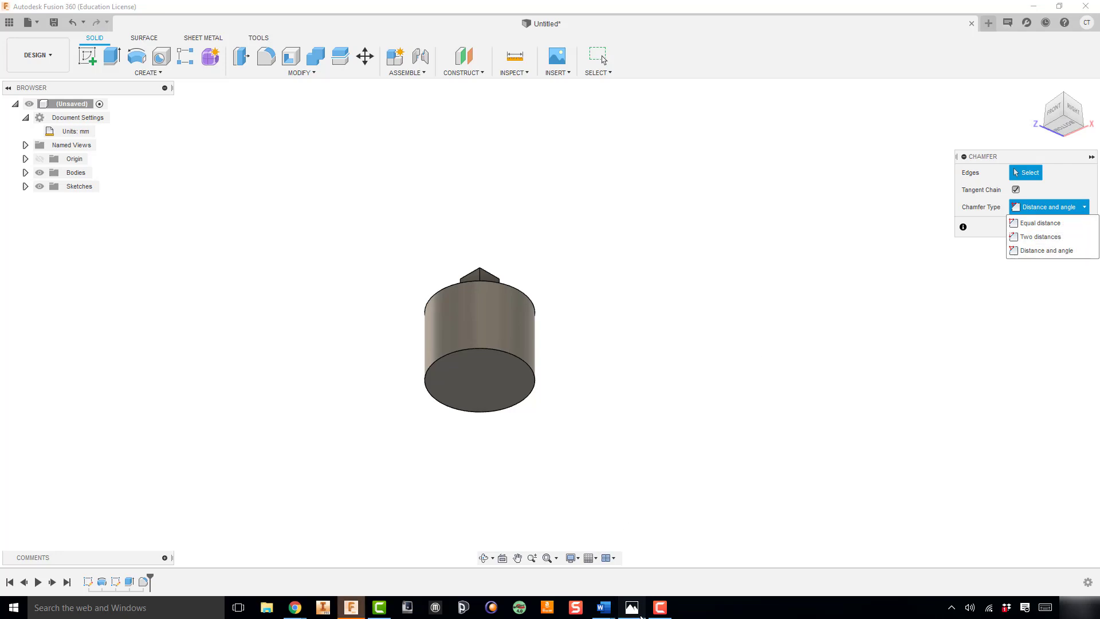
{"action": "left_click", "coordinate": [632, 607]}
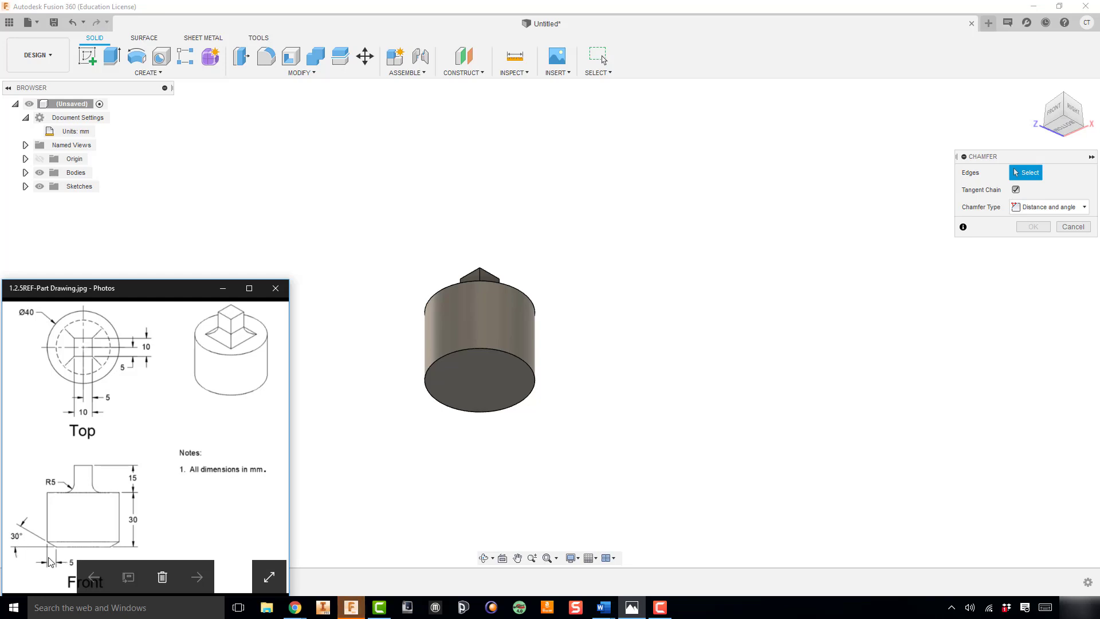
{"action": "left_click", "coordinate": [1057, 195]}
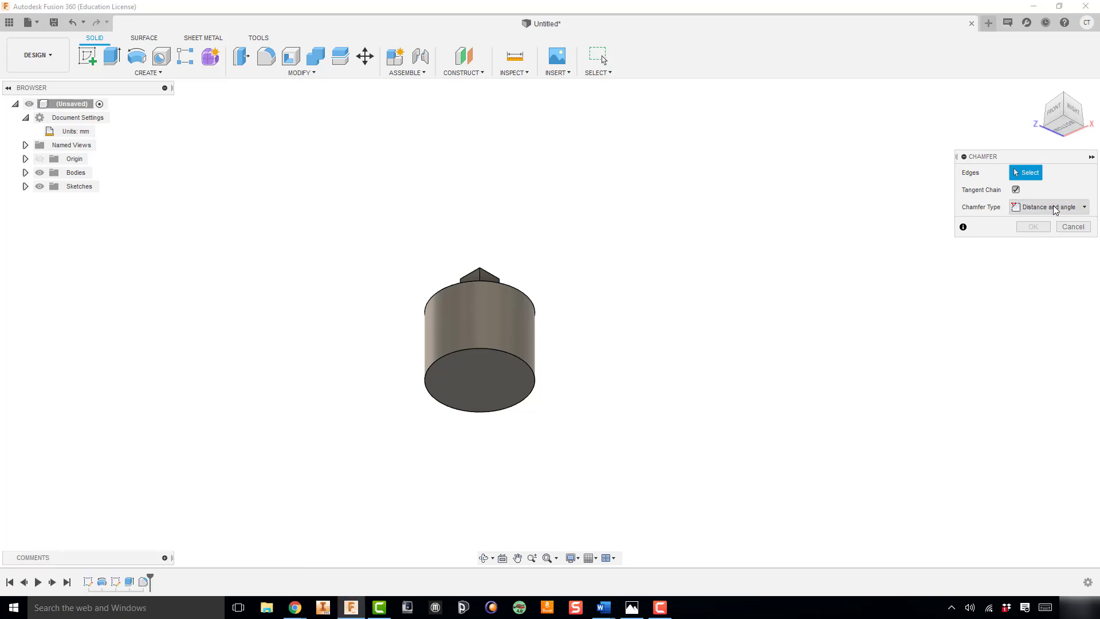
{"action": "left_click", "coordinate": [496, 352]}
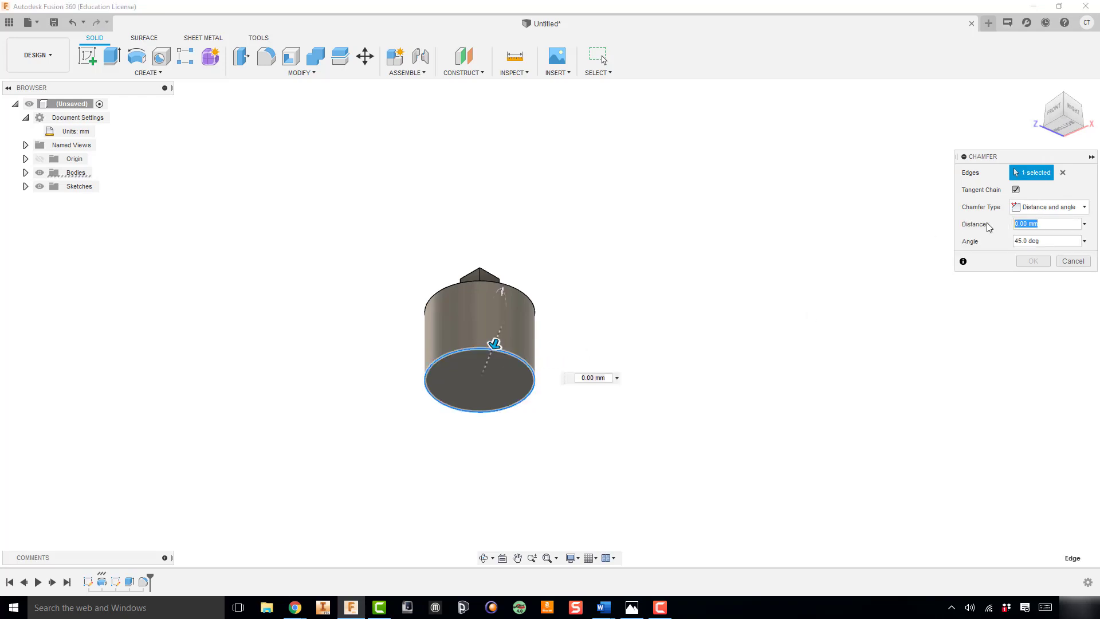
{"action": "type", "text": "5"}
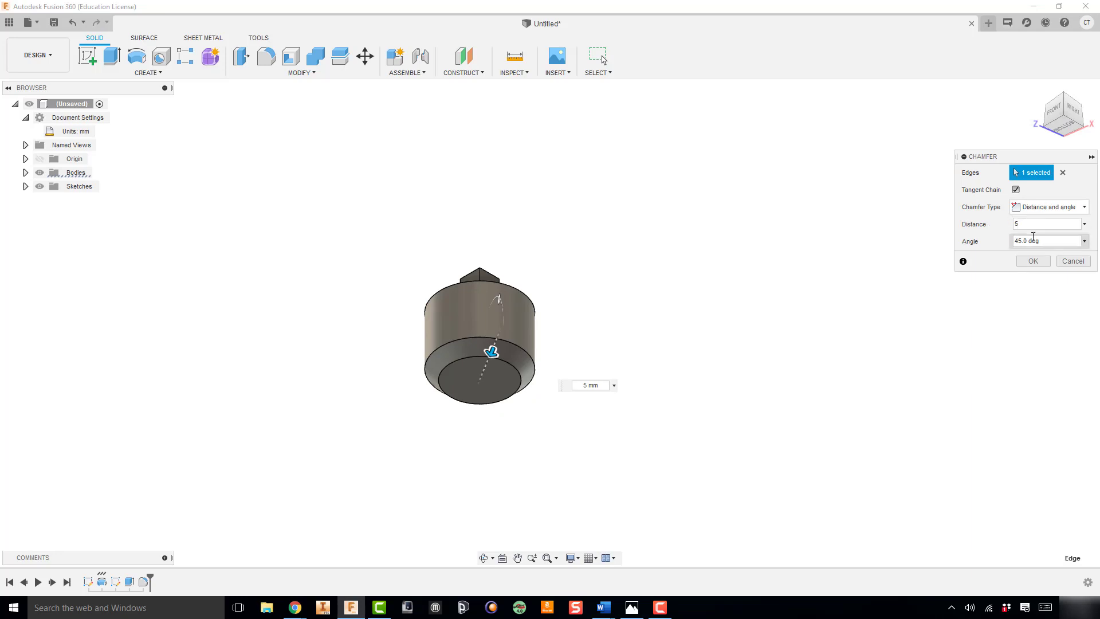
{"action": "left_click_drag", "start_coordinate": [1011, 239], "coordinate": [1001, 245]}
{"action": "type", "text": "30"}
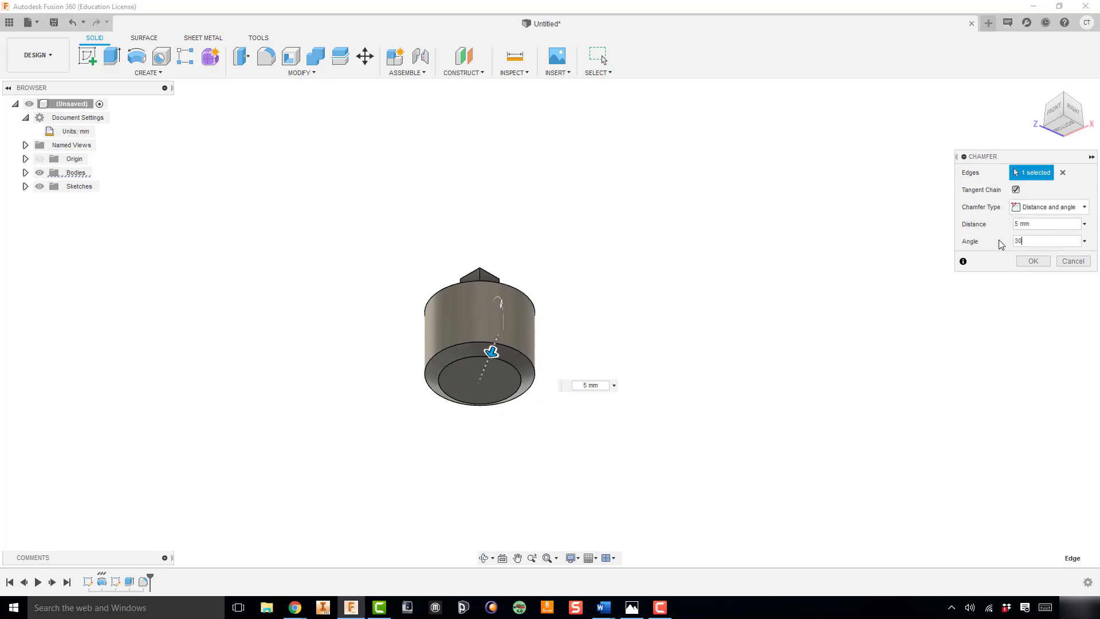
{"action": "left_click", "coordinate": [1033, 260]}
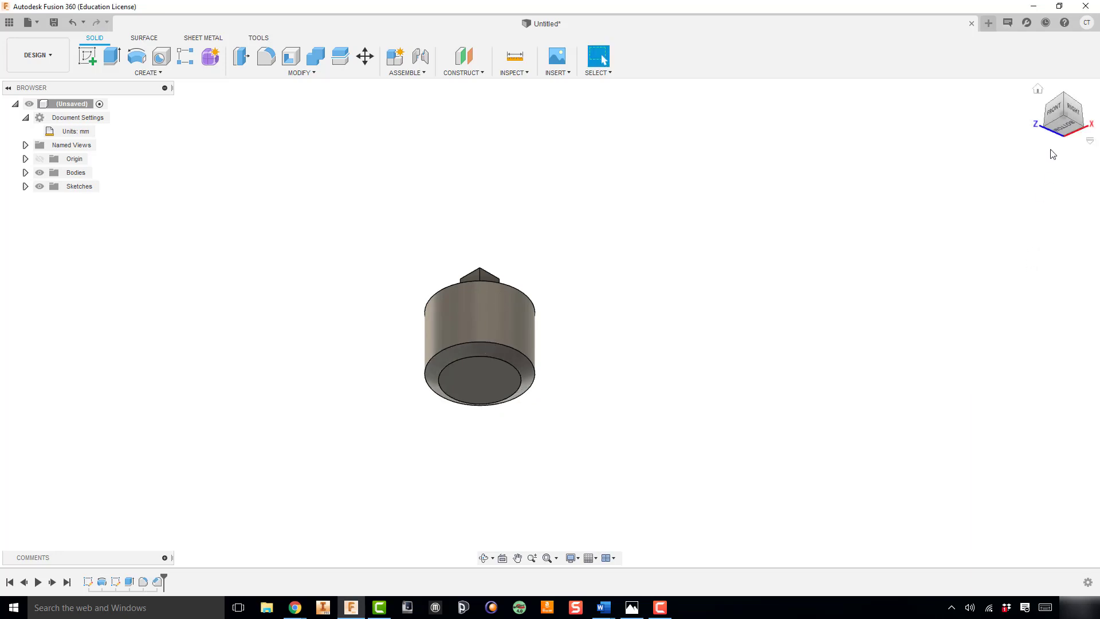
Compare the finished part's front view with the front view in the reference drawing
{"action": "left_click", "coordinate": [1057, 110]}
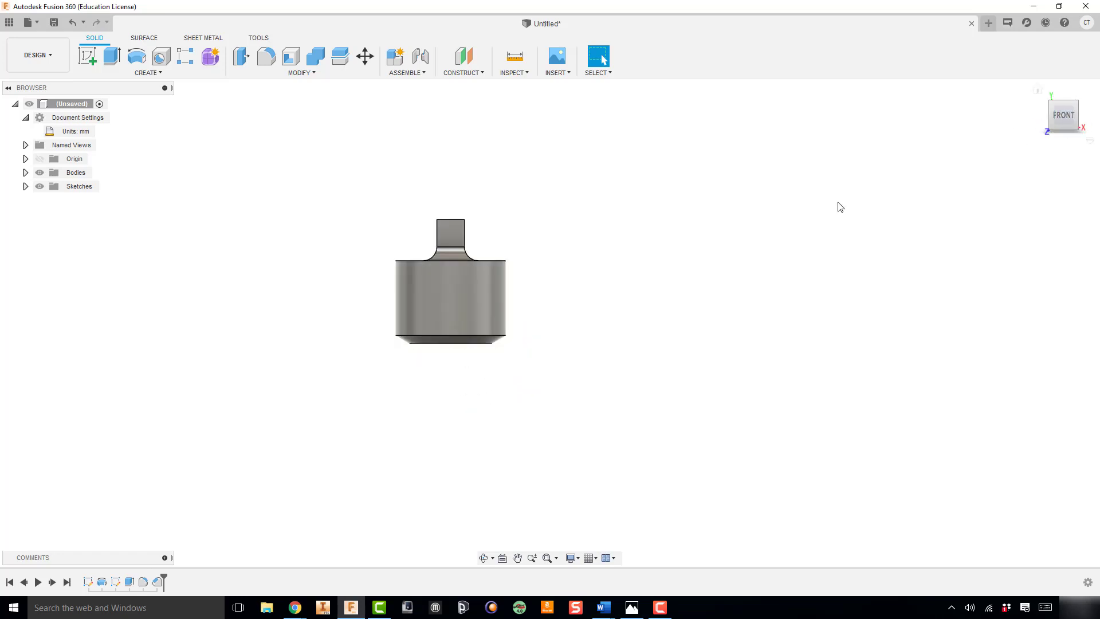
{"action": "left_click", "coordinate": [632, 608]}
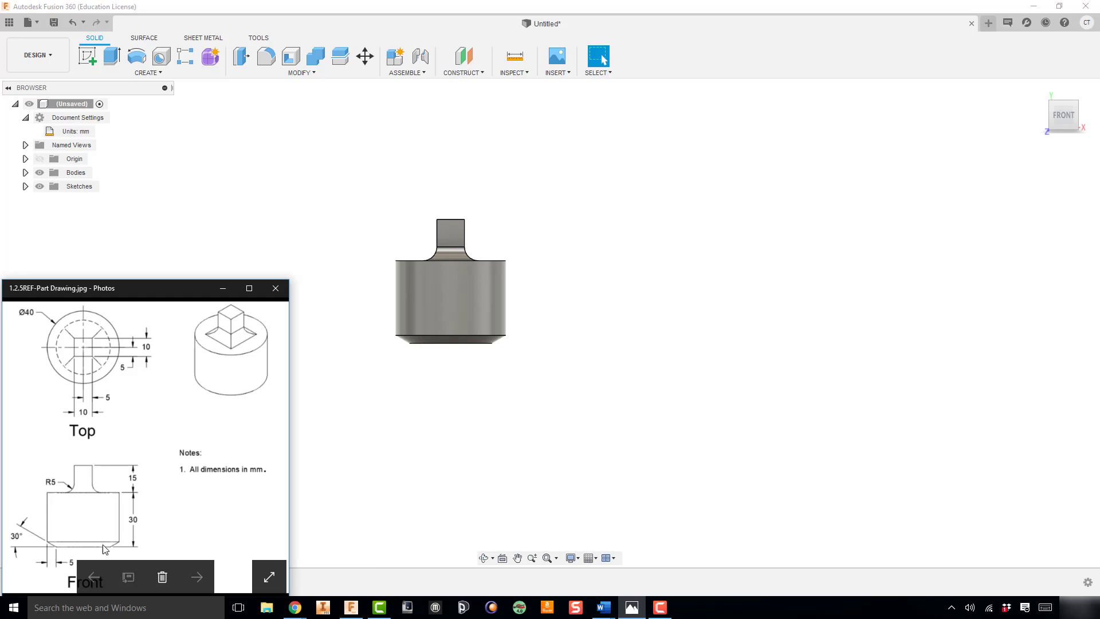
{"action": "left_click_drag", "start_coordinate": [164, 291], "coordinate": [161, 249]}
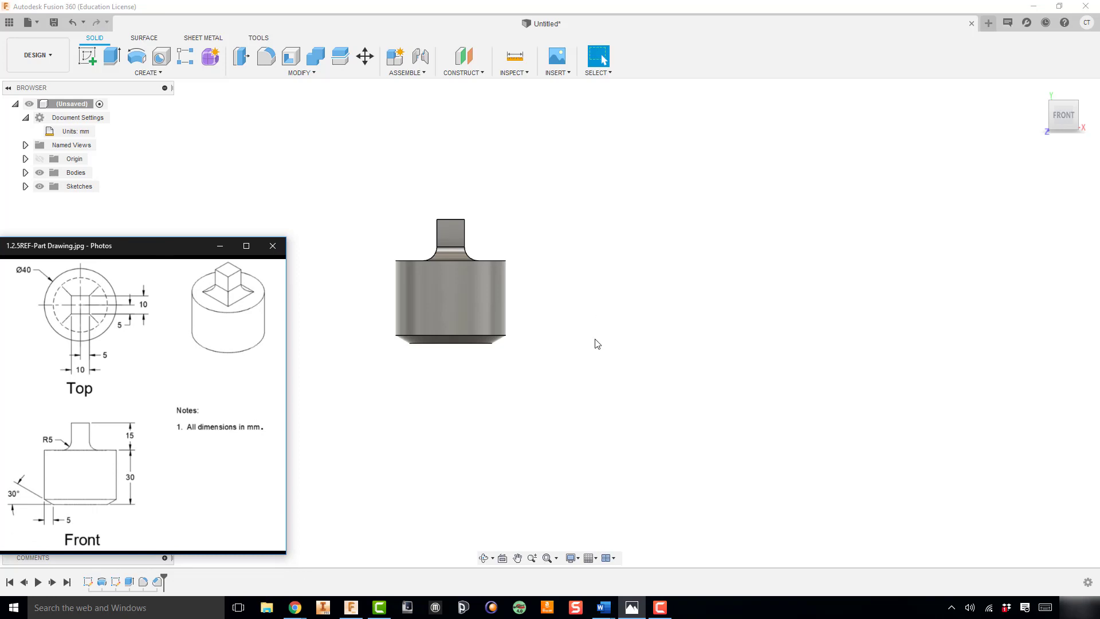
{"action": "left_click", "coordinate": [376, 207]}
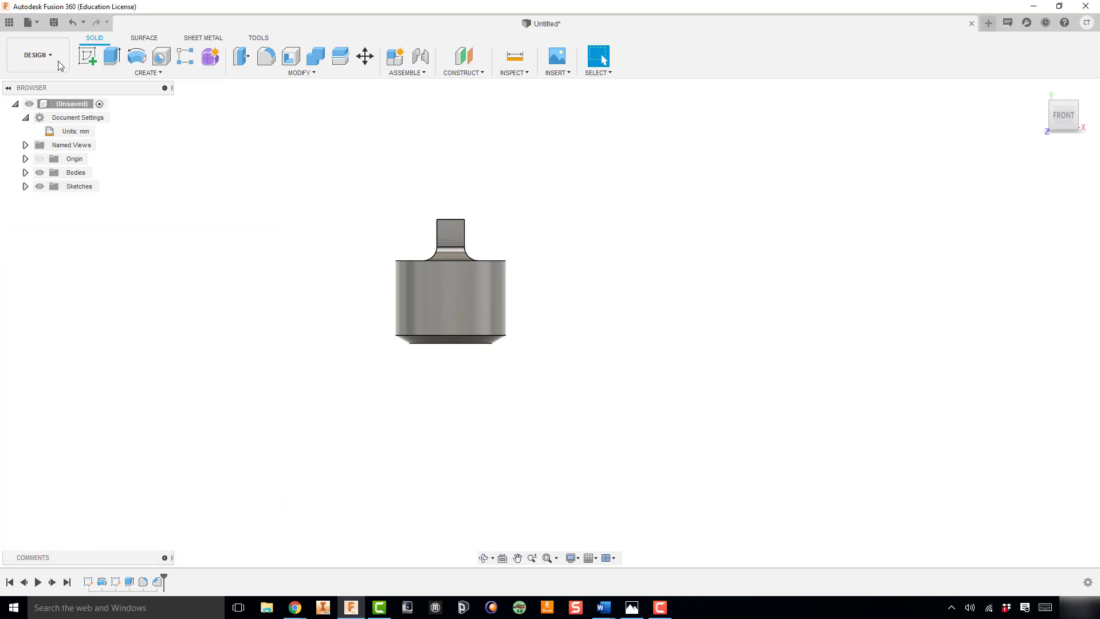
Create a folder named 1.2.5 inside the IED folder of the PLTW project
{"action": "left_click", "coordinate": [9, 23]}
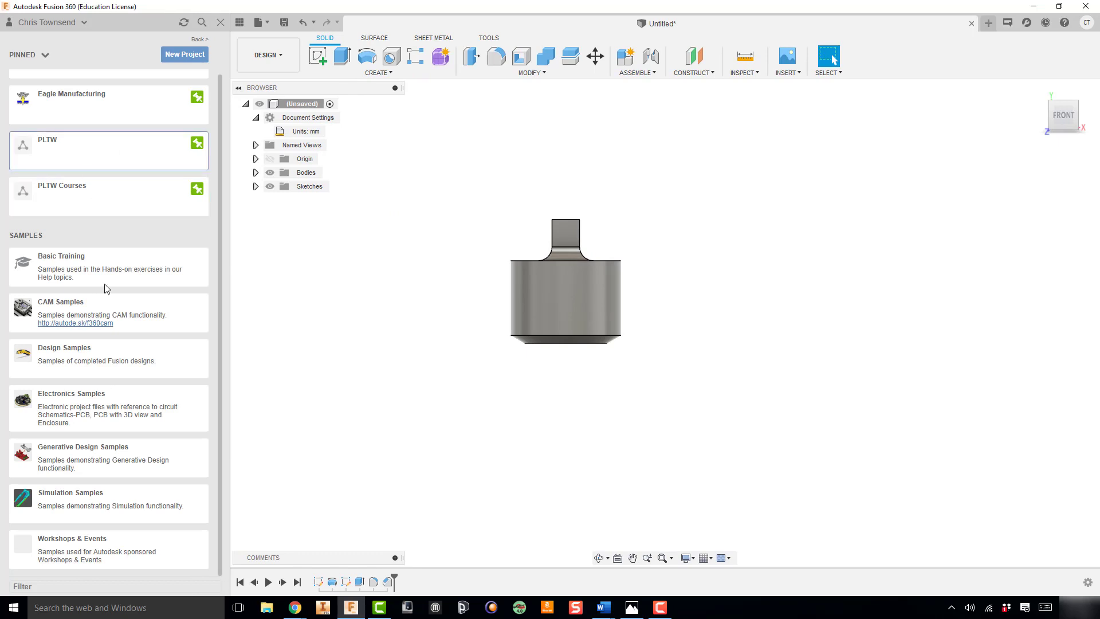
{"action": "left_click", "coordinate": [108, 152]}
{"action": "left_click", "coordinate": [81, 132]}
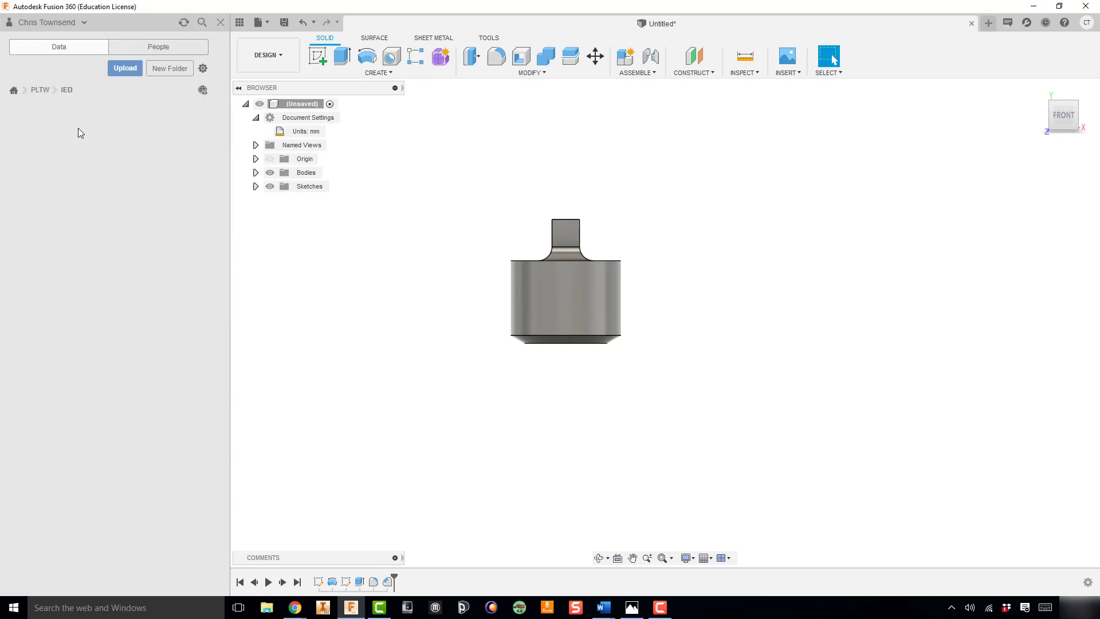
{"action": "left_click", "coordinate": [165, 70]}
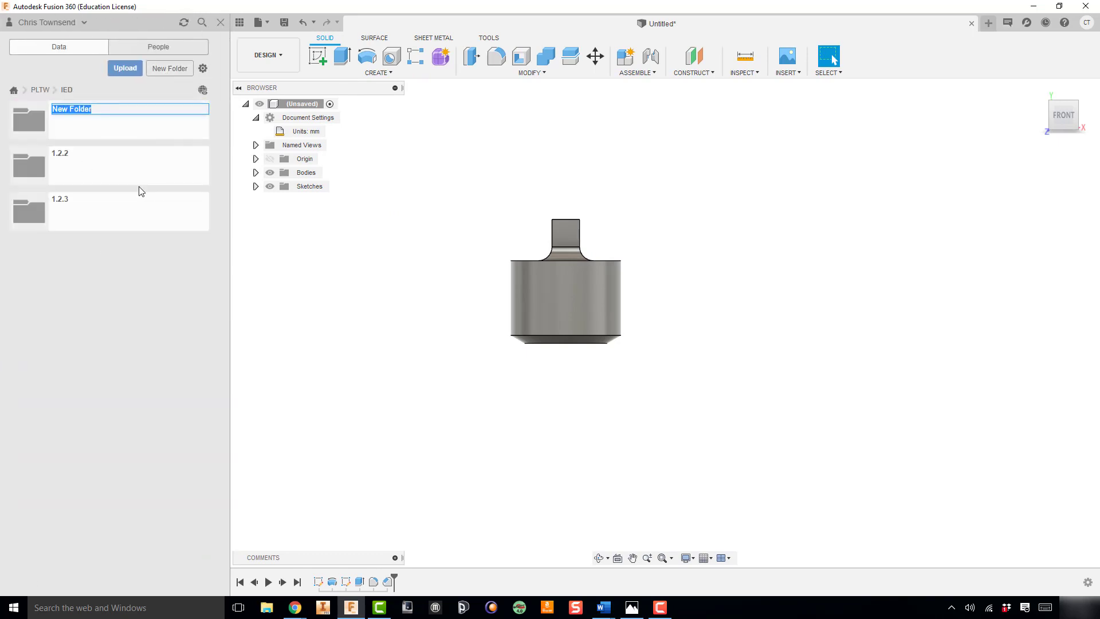
{"action": "type", "text": "1.2"}
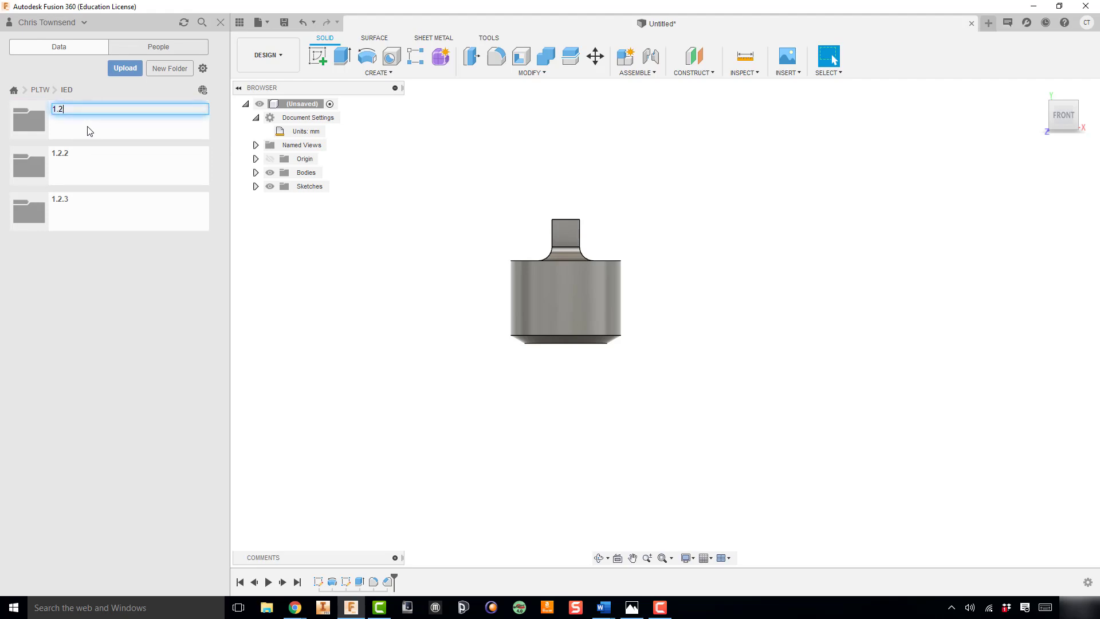
{"action": "type", "text": ".5"}
{"action": "key", "text": "Return"}
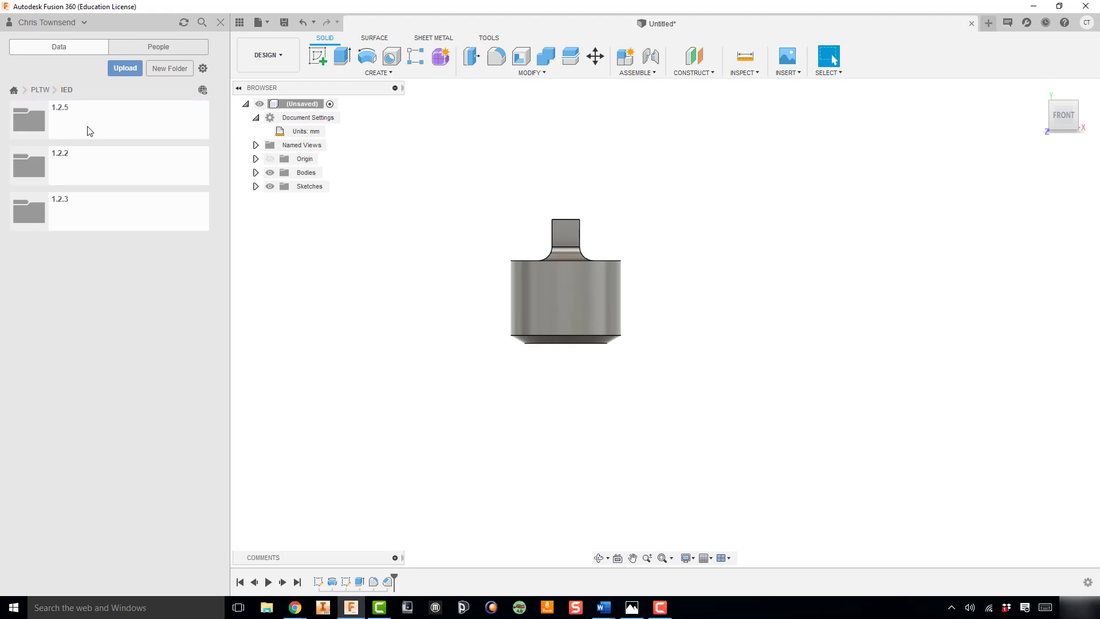
Save the design as 1.2.5-Part in the new 1.2.5 folder
{"action": "left_click", "coordinate": [99, 209]}
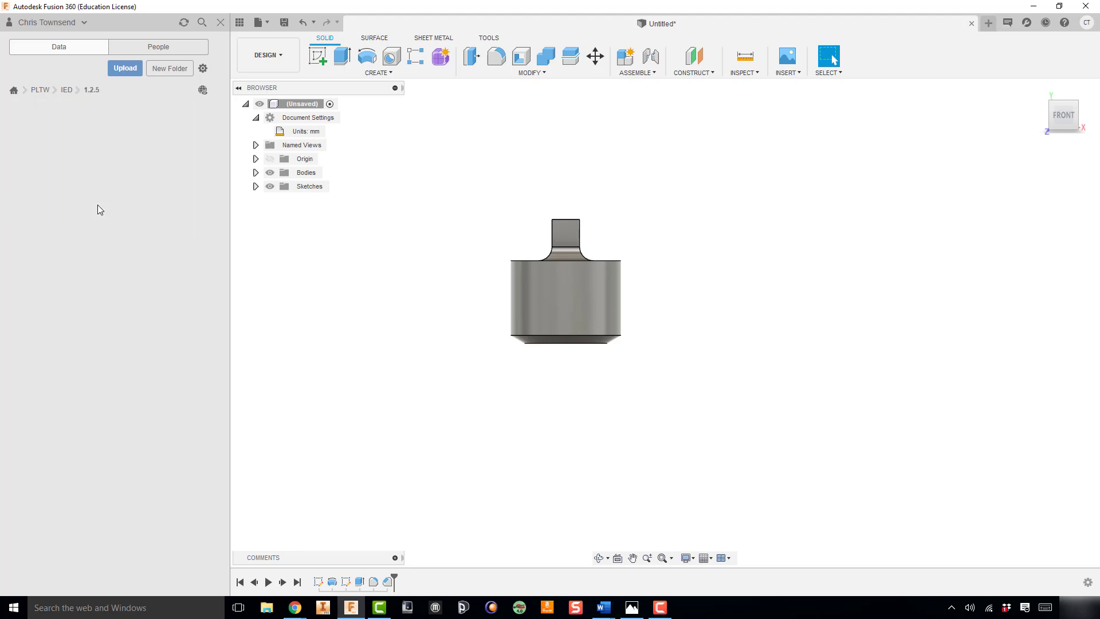
{"action": "left_click", "coordinate": [284, 23]}
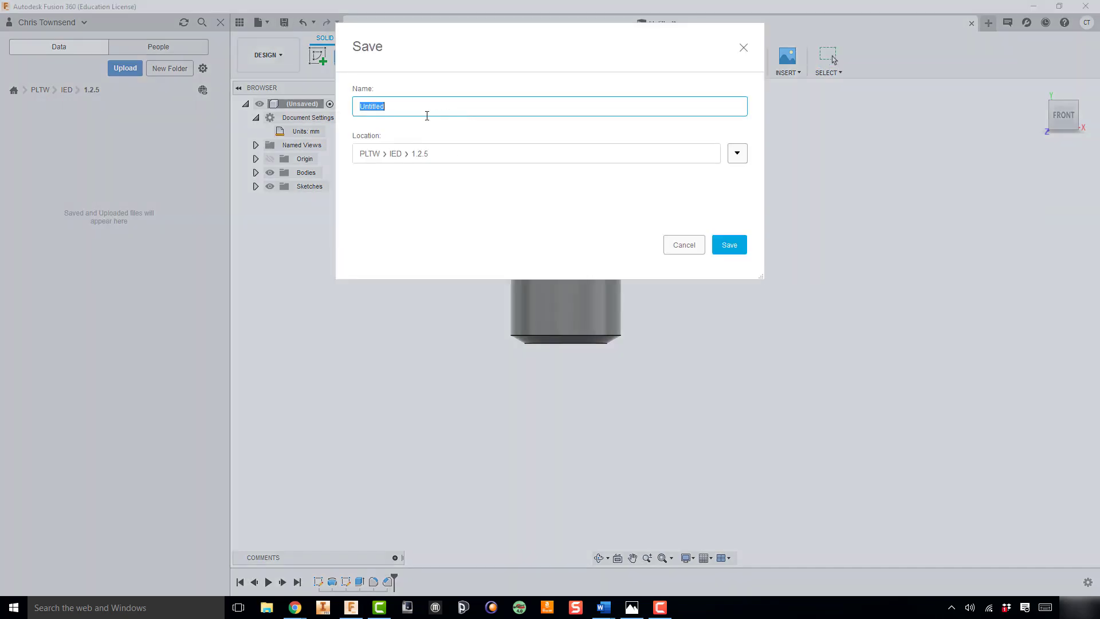
{"action": "type", "text": "1.2.5-Part"}
{"action": "left_click", "coordinate": [722, 251]}
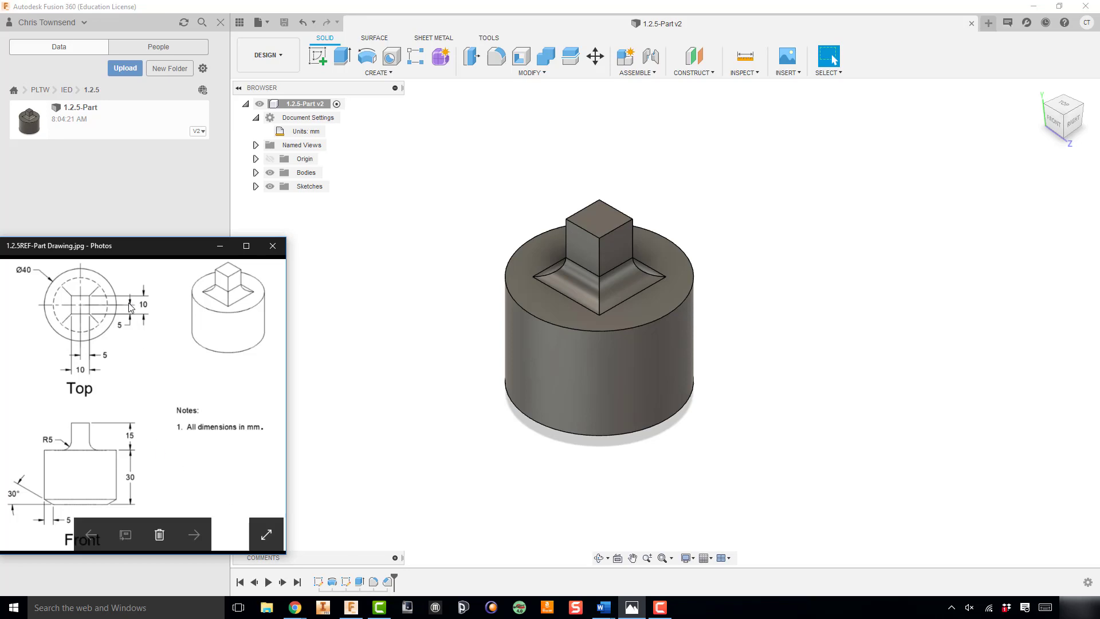
Create a new drawing from the design on an A4 (210mm x 297mm) sheet and place the front base view in the sheet's lower-left area
{"action": "left_click", "coordinate": [362, 378]}
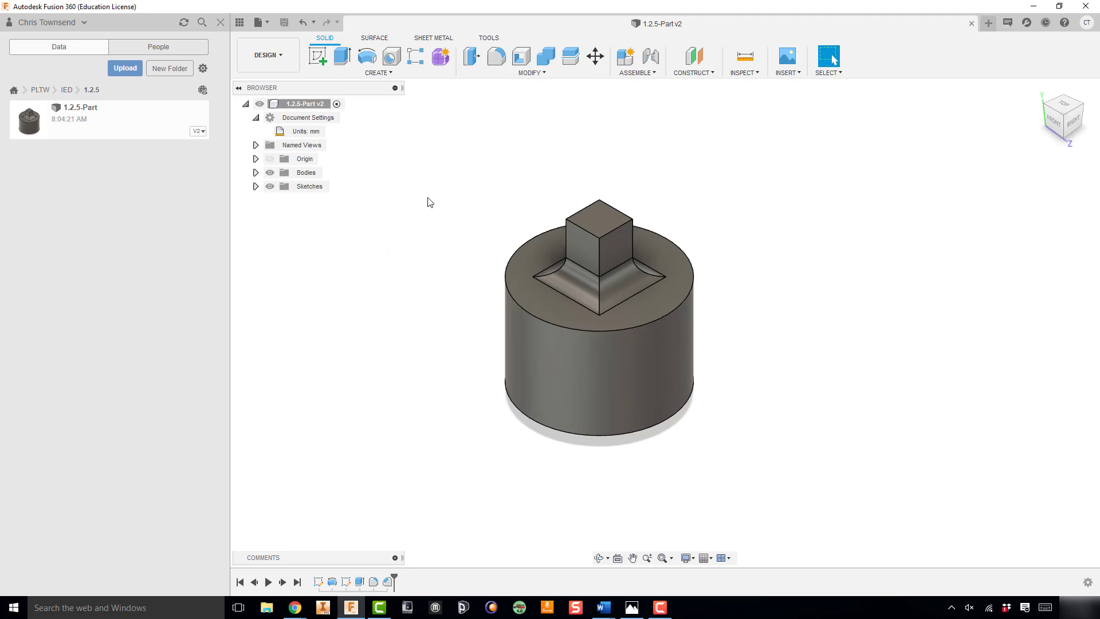
{"action": "left_click", "coordinate": [267, 55]}
{"action": "mouse_move", "coordinate": [250, 205]}
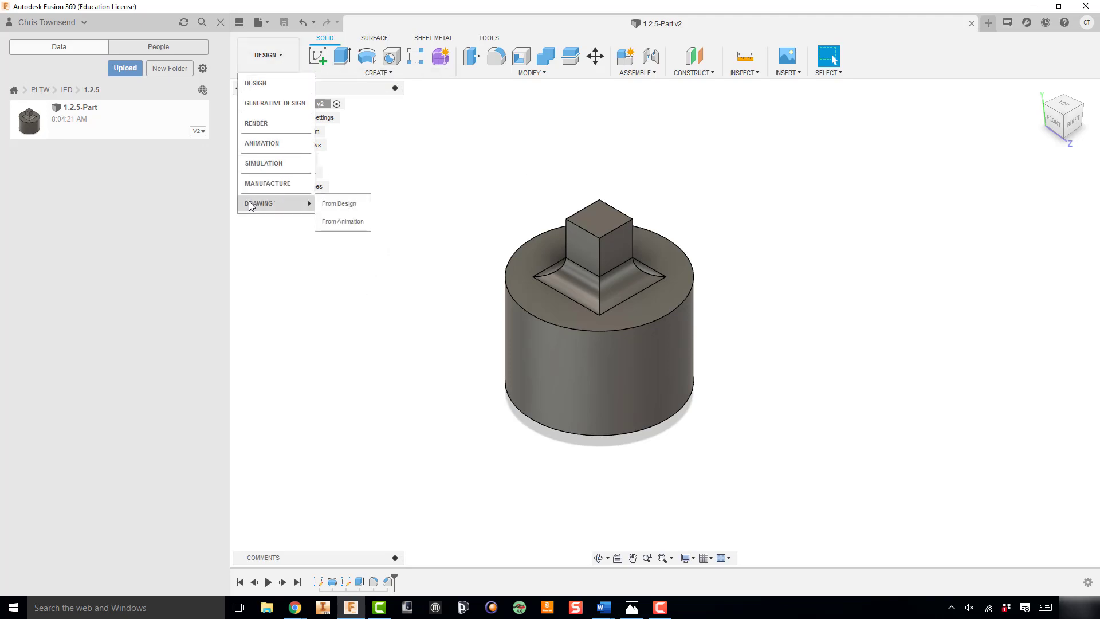
{"action": "left_click", "coordinate": [338, 203]}
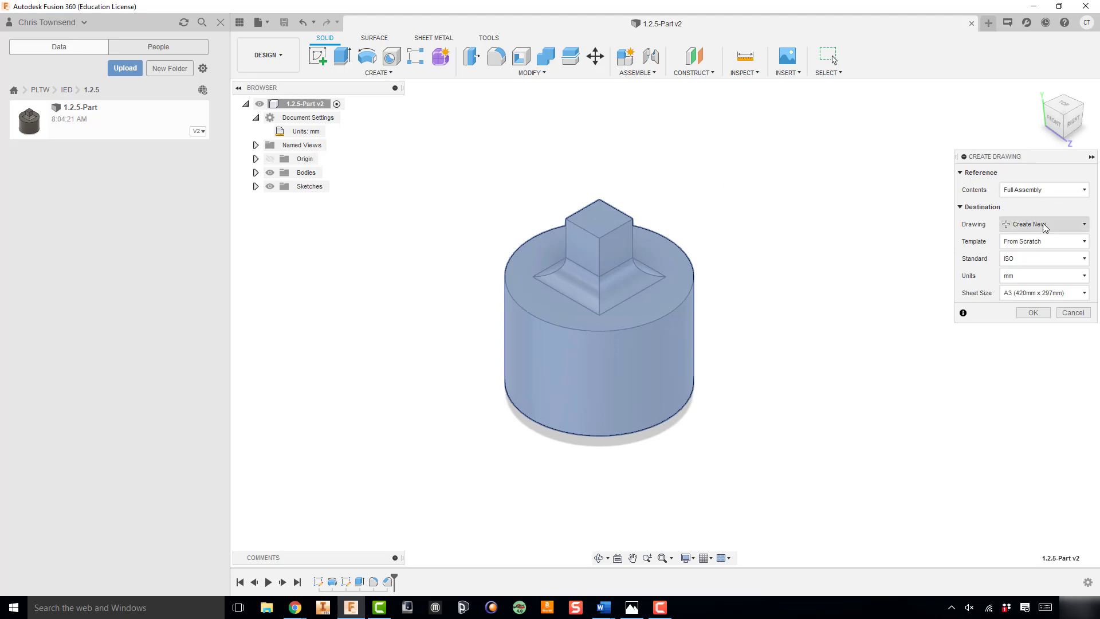
{"action": "left_click", "coordinate": [1046, 295]}
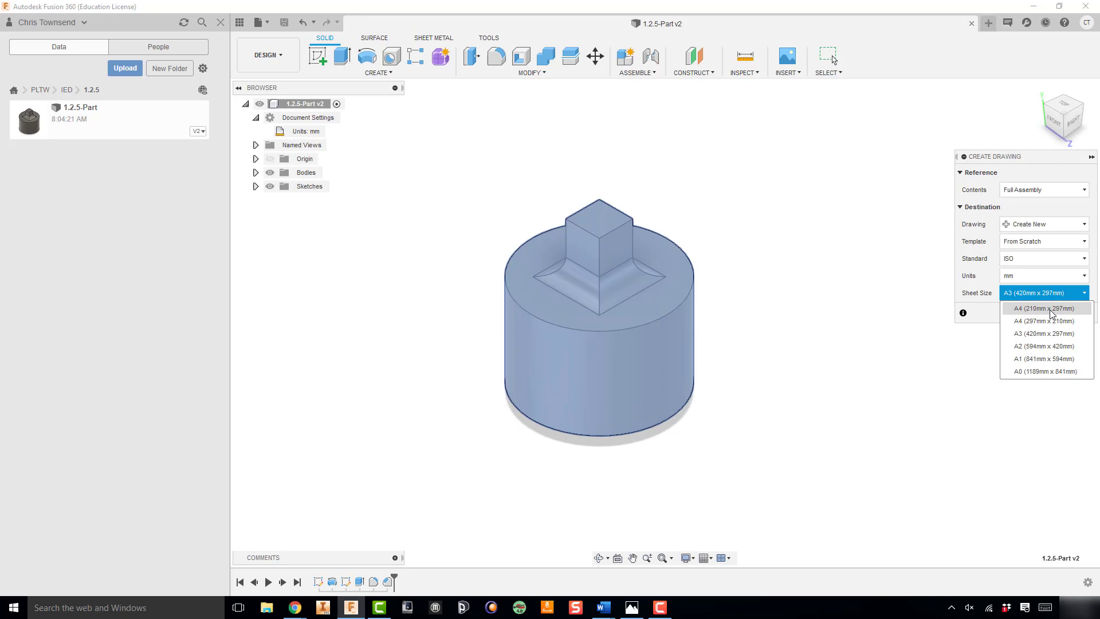
{"action": "left_click", "coordinate": [1051, 313]}
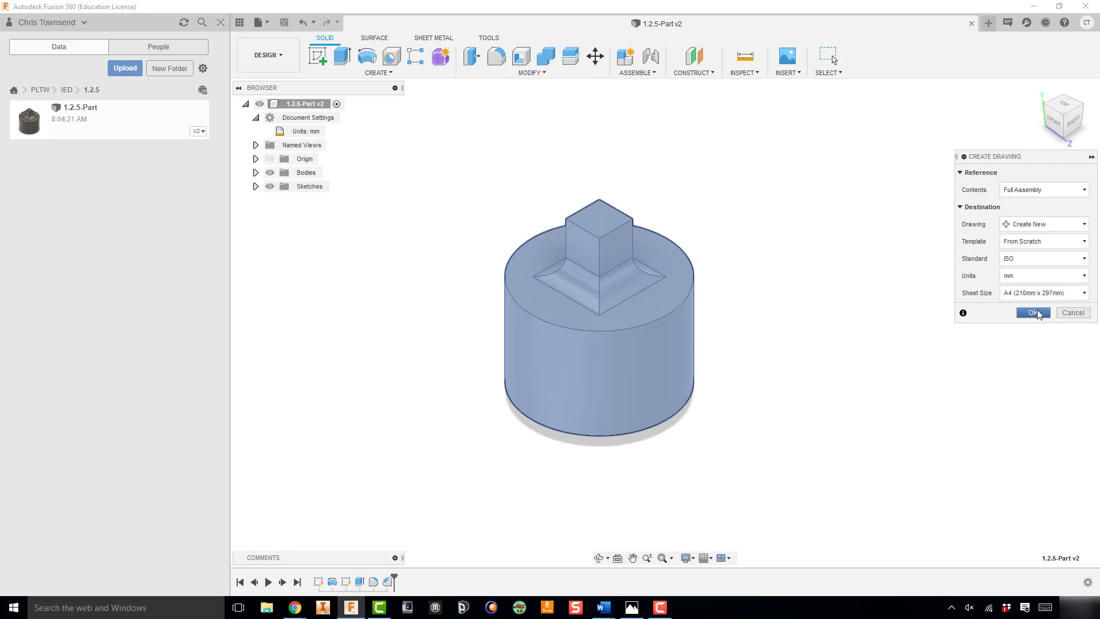
{"action": "left_click", "coordinate": [1034, 312]}
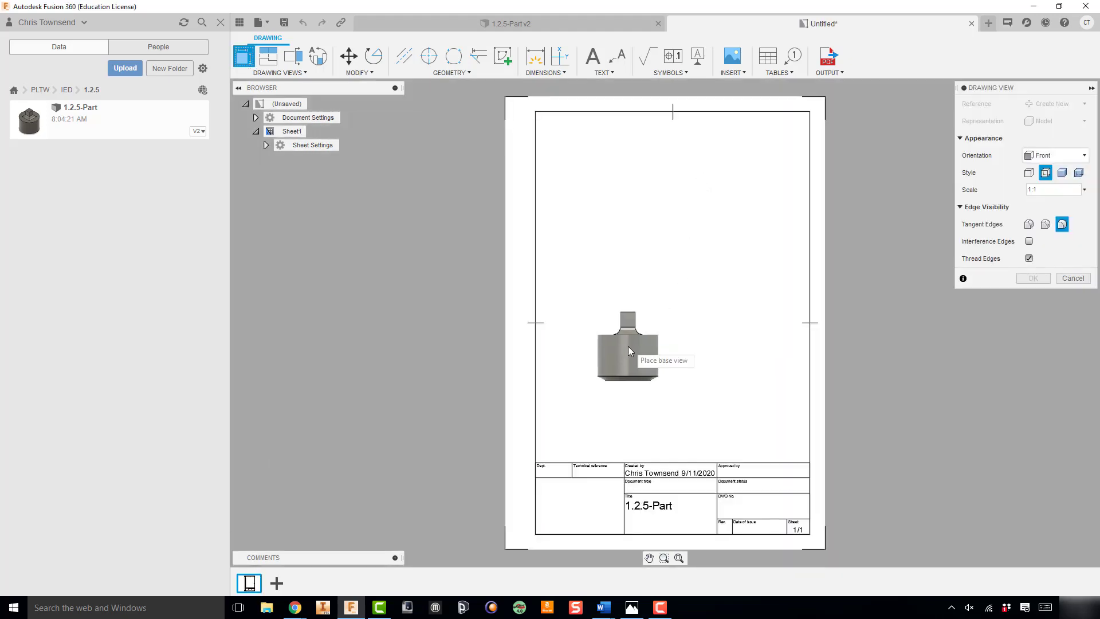
{"action": "left_click", "coordinate": [596, 381]}
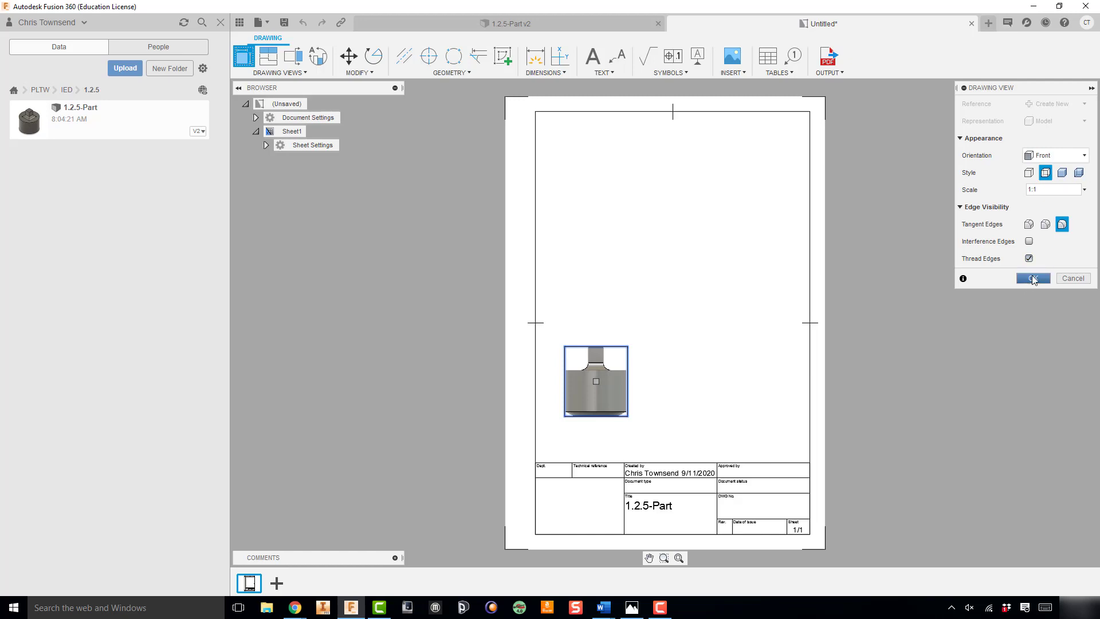
{"action": "left_click", "coordinate": [1033, 279]}
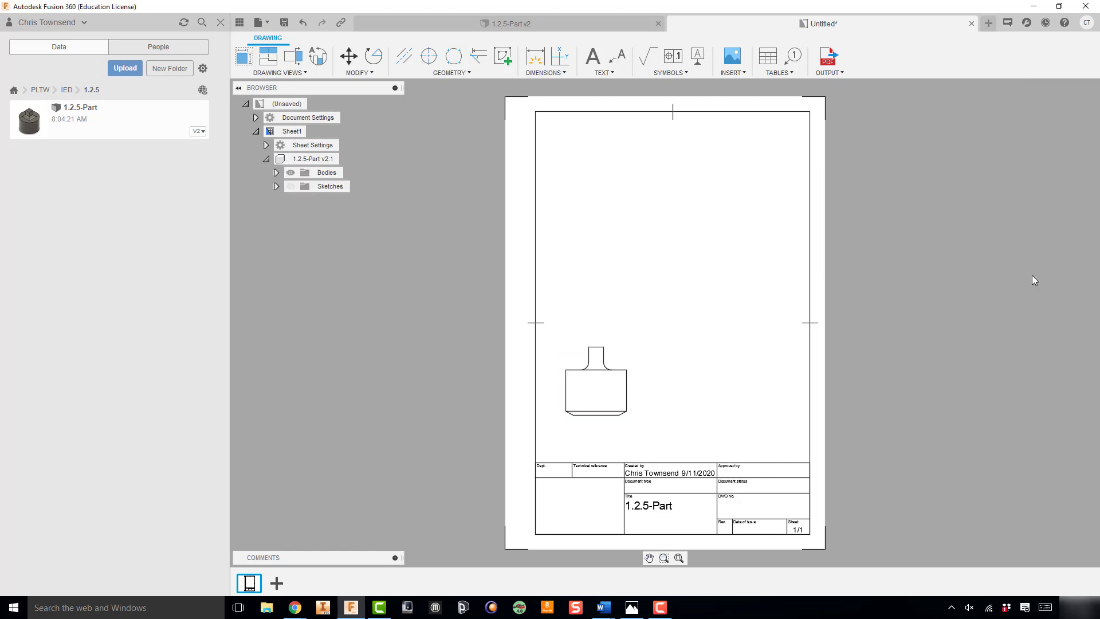
Create a projected view of the part's top from the front view and position it directly above the front view
{"action": "left_click", "coordinate": [603, 388]}
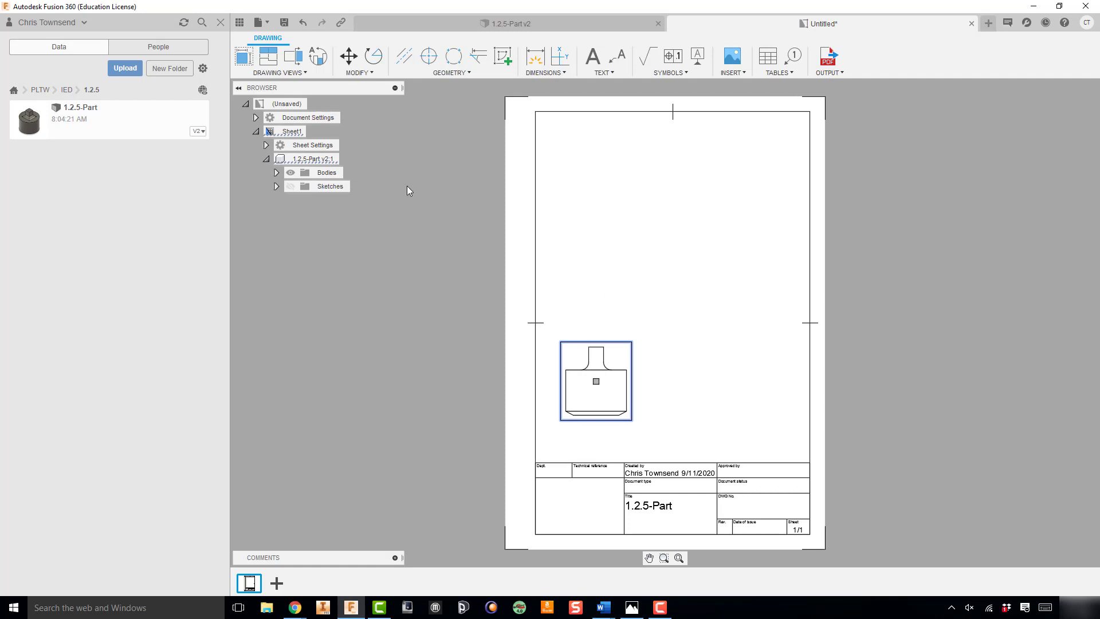
{"action": "right_click", "coordinate": [597, 402]}
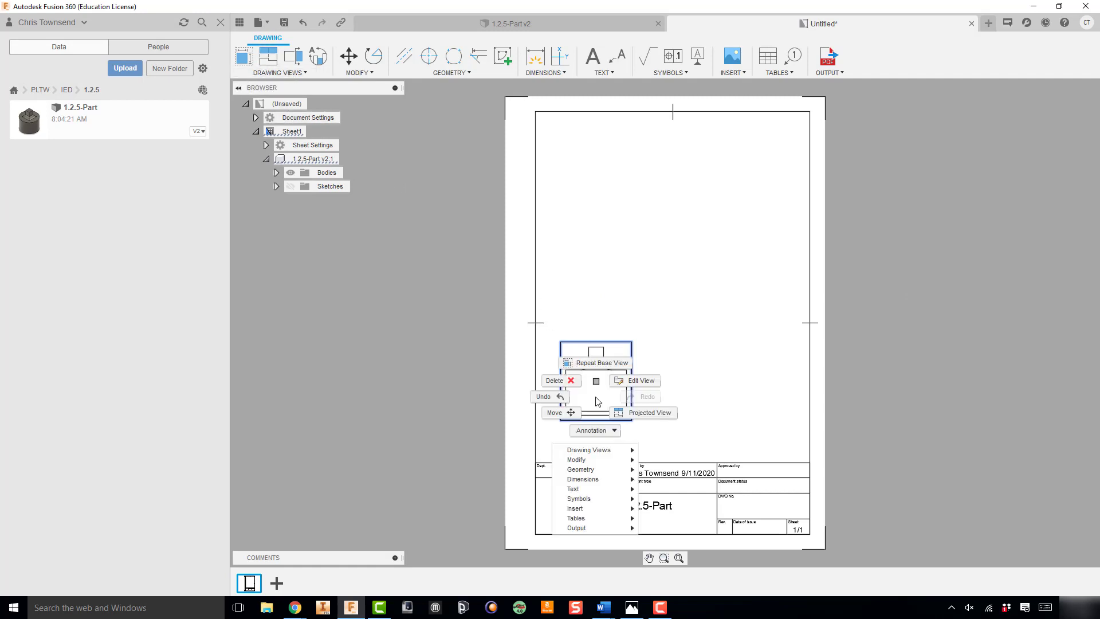
{"action": "left_click", "coordinate": [638, 413]}
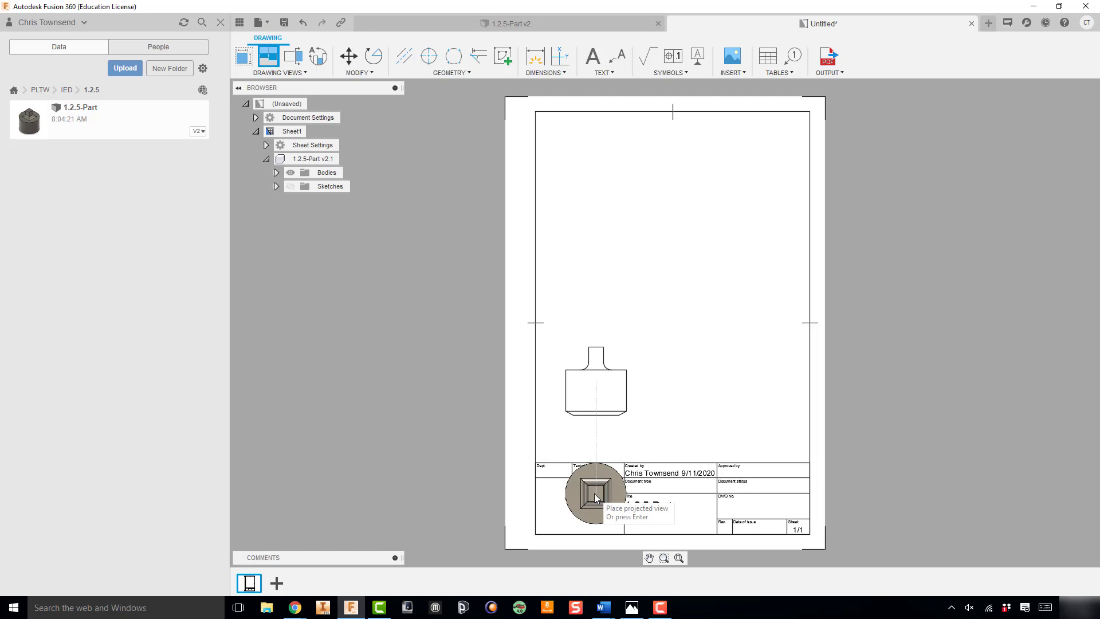
{"action": "left_click", "coordinate": [593, 494]}
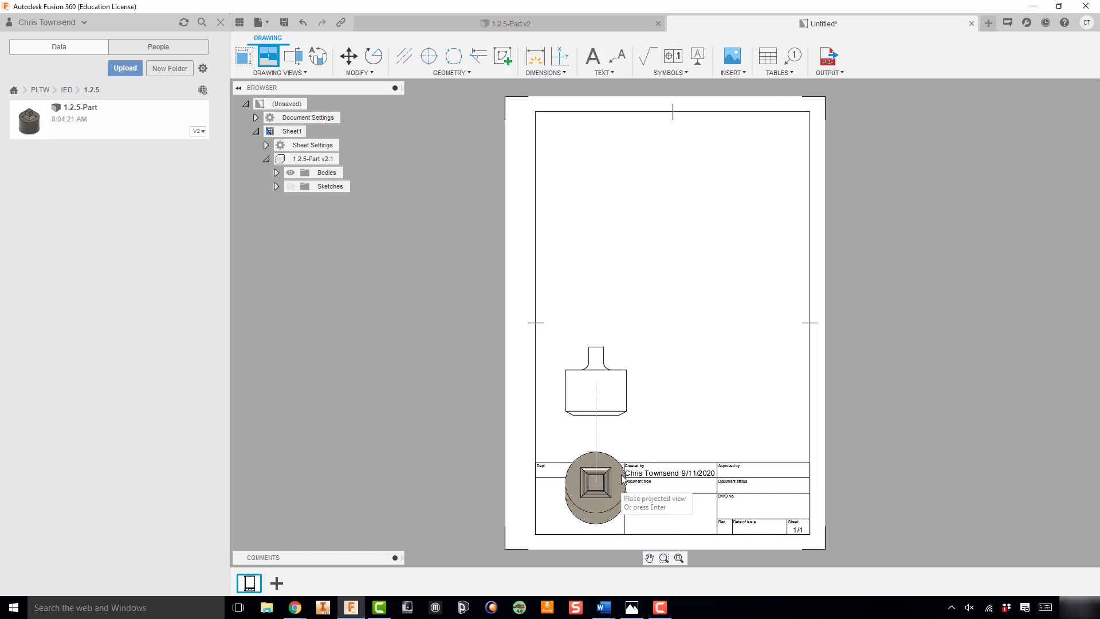
{"action": "right_click", "coordinate": [677, 412]}
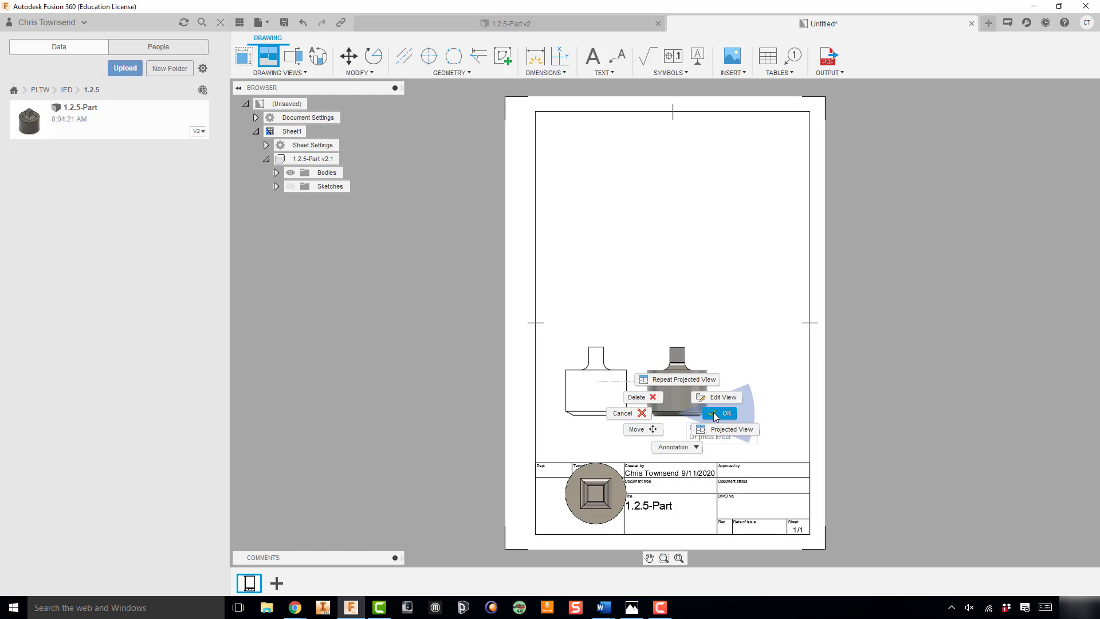
{"action": "left_click", "coordinate": [713, 413]}
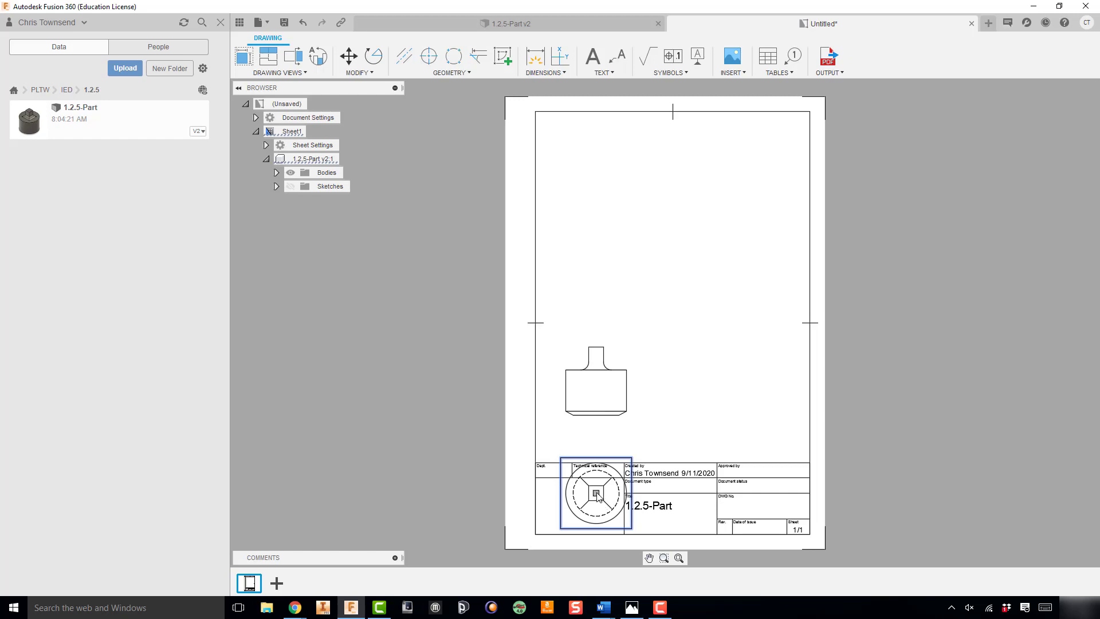
{"action": "left_click_drag", "start_coordinate": [596, 494], "coordinate": [602, 256]}
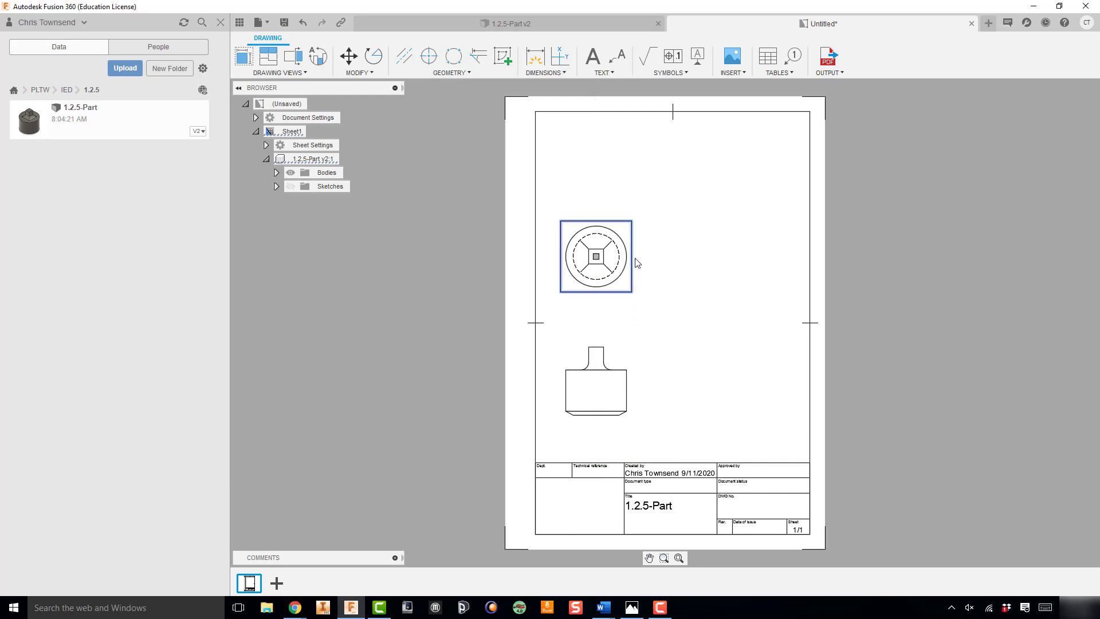
{"action": "left_click", "coordinate": [644, 342]}
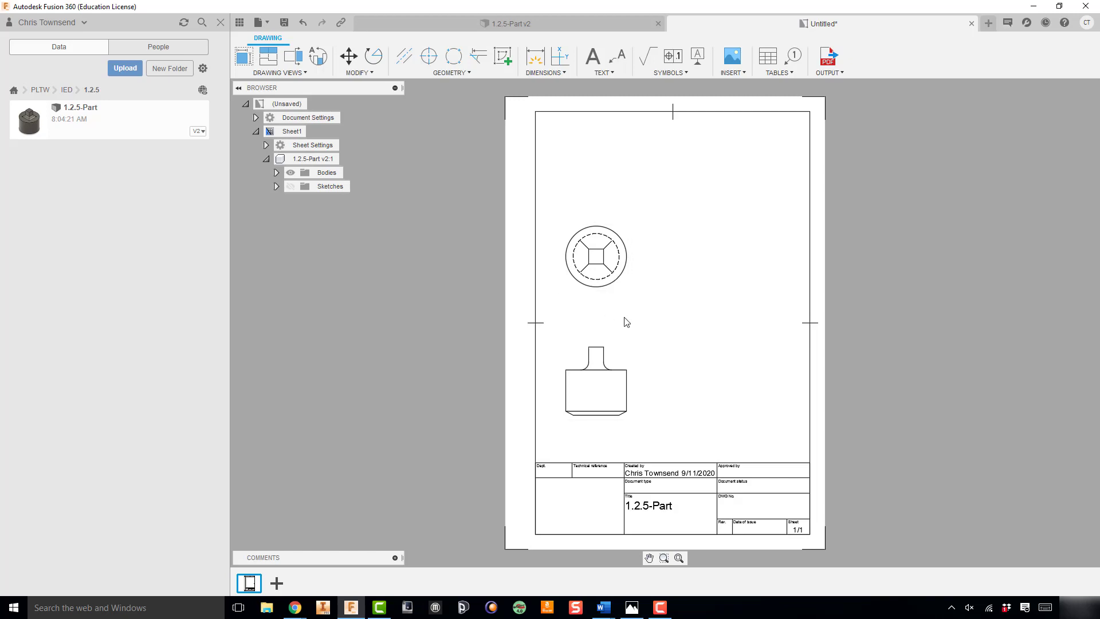
{"action": "left_click", "coordinate": [600, 387]}
{"action": "right_click", "coordinate": [602, 395]}
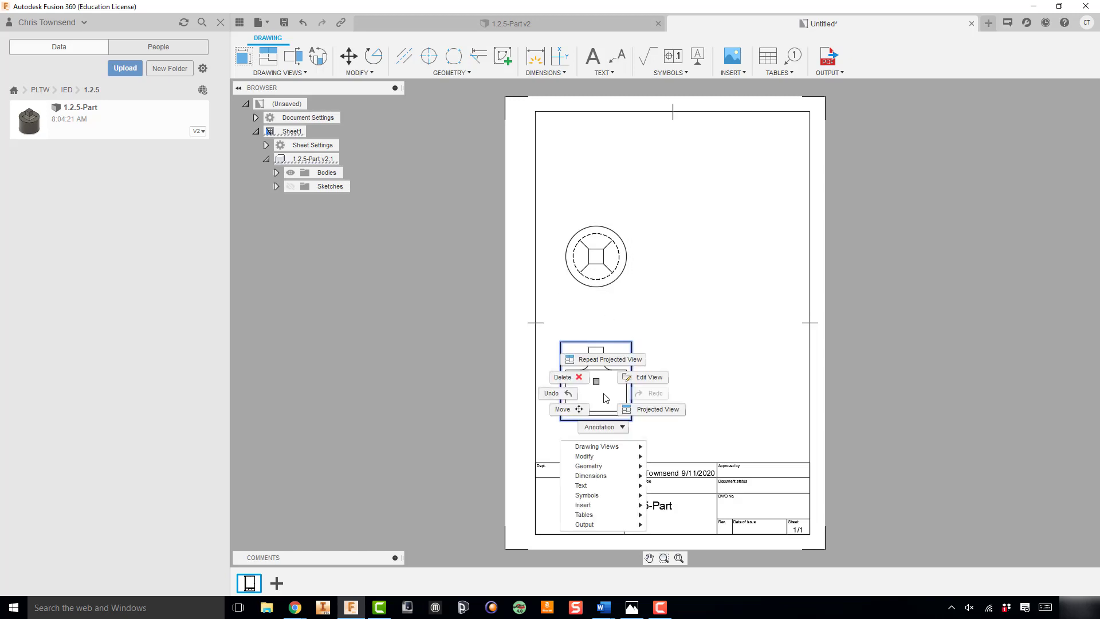
{"action": "key", "text": "Escape"}
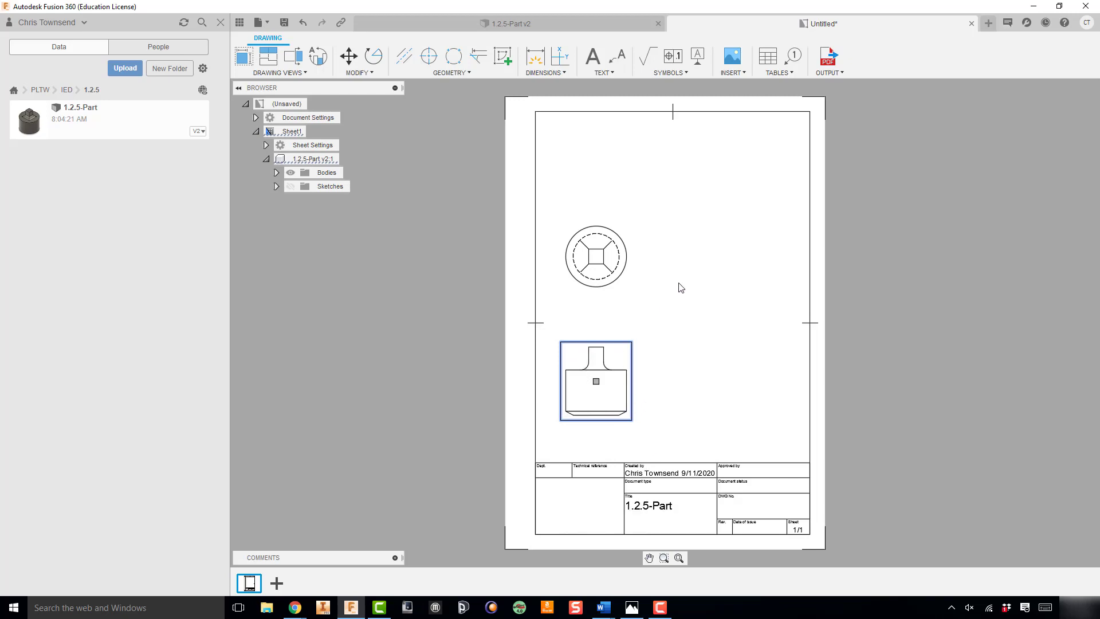
{"action": "key", "text": "p"}
{"action": "left_click", "coordinate": [597, 382]}
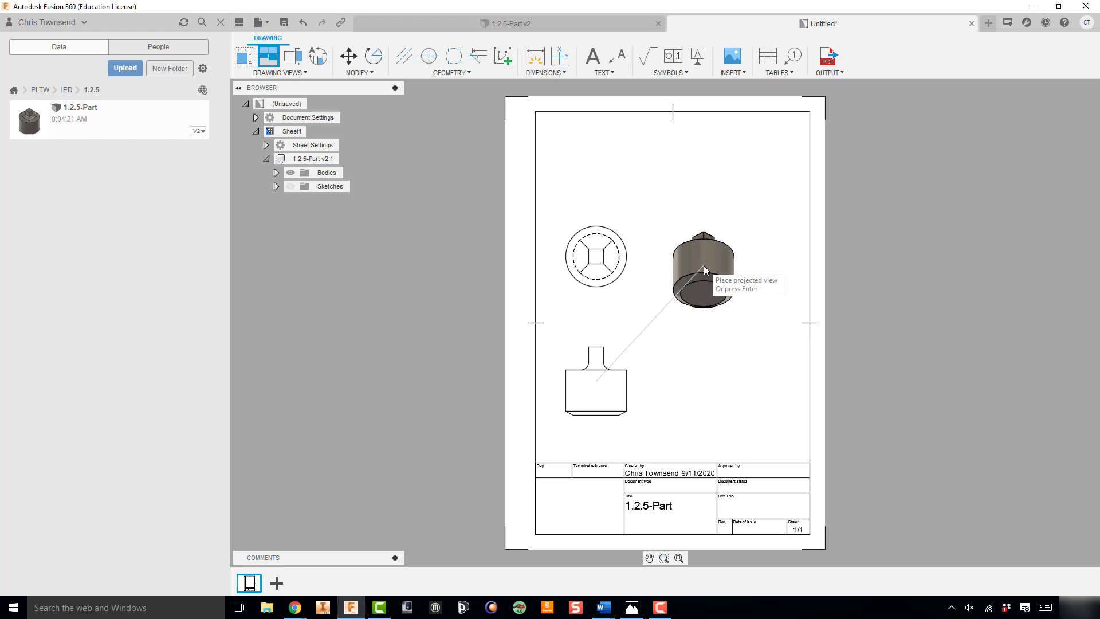
{"action": "right_click", "coordinate": [703, 266]}
{"action": "left_click", "coordinate": [669, 265]}
{"action": "key", "text": "Escape"}
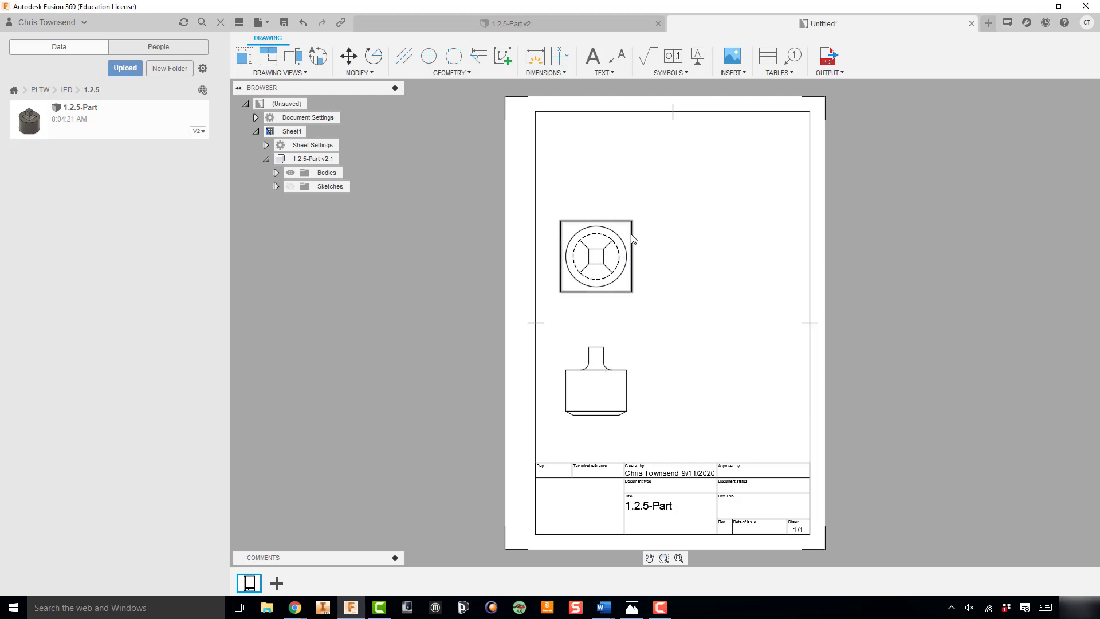
Place a new base view with NE Isometric orientation at 1:1 scale beside the top view
{"action": "left_click", "coordinate": [243, 58]}
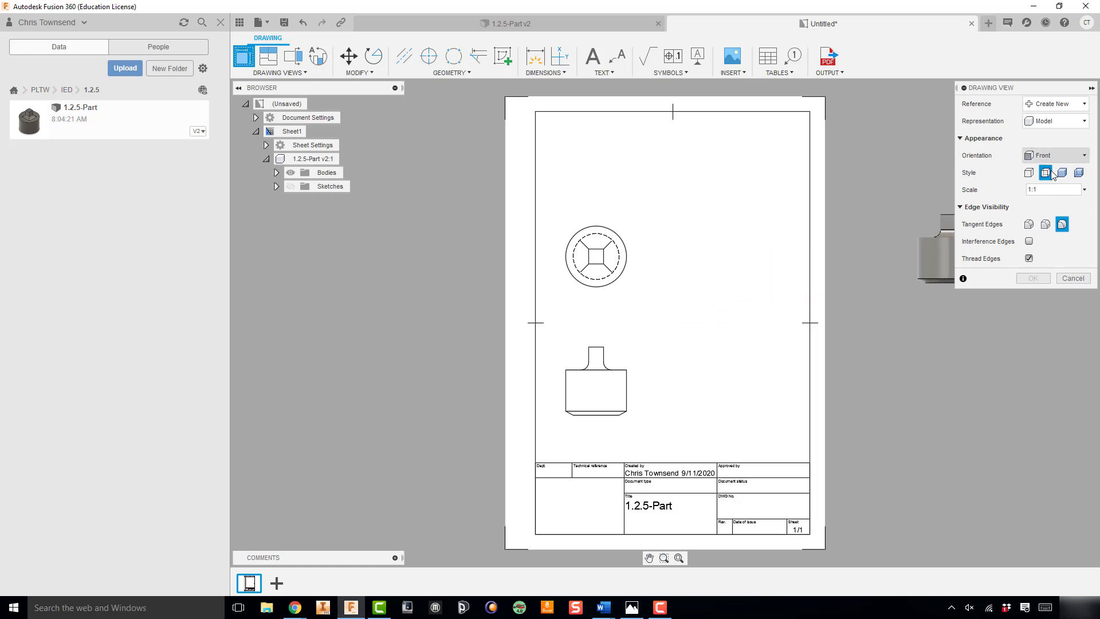
{"action": "left_click", "coordinate": [1083, 156]}
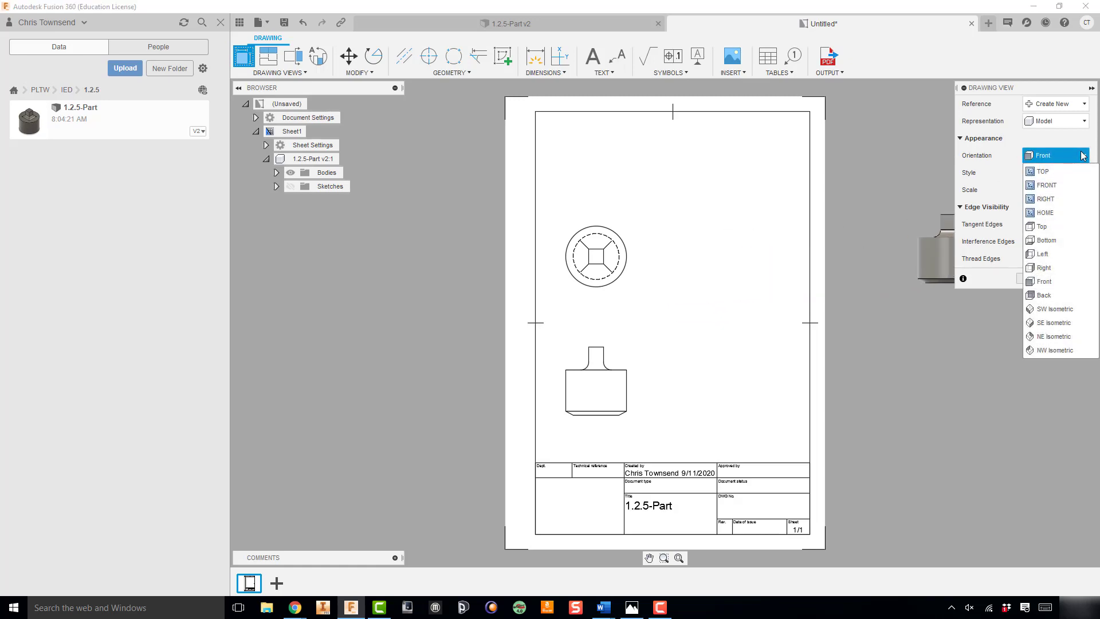
{"action": "left_click", "coordinate": [1064, 310]}
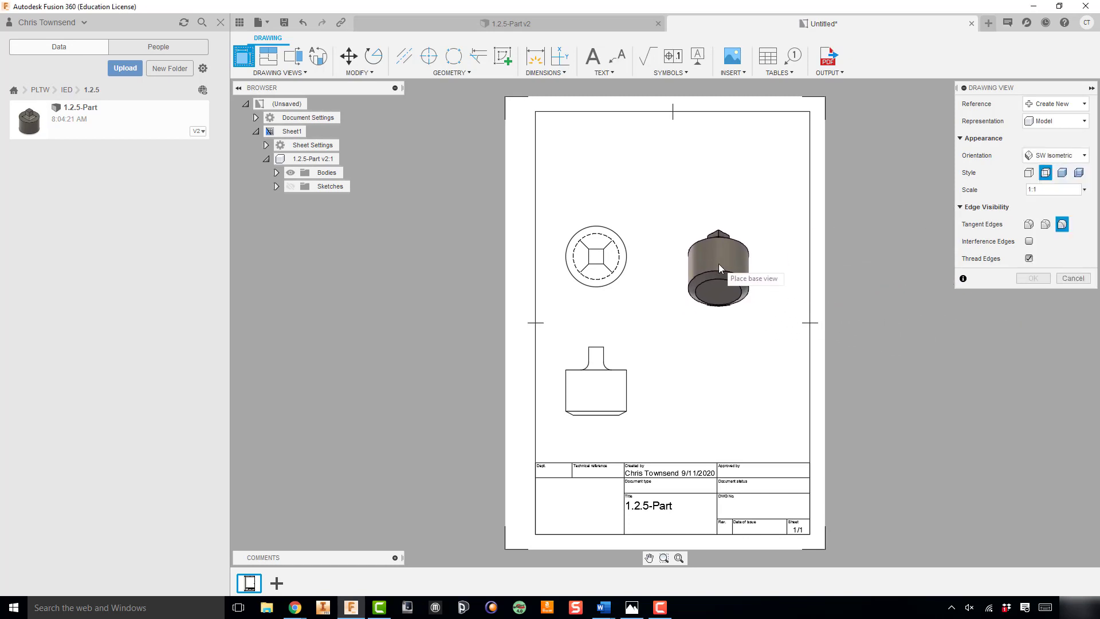
{"action": "left_click", "coordinate": [1050, 155]}
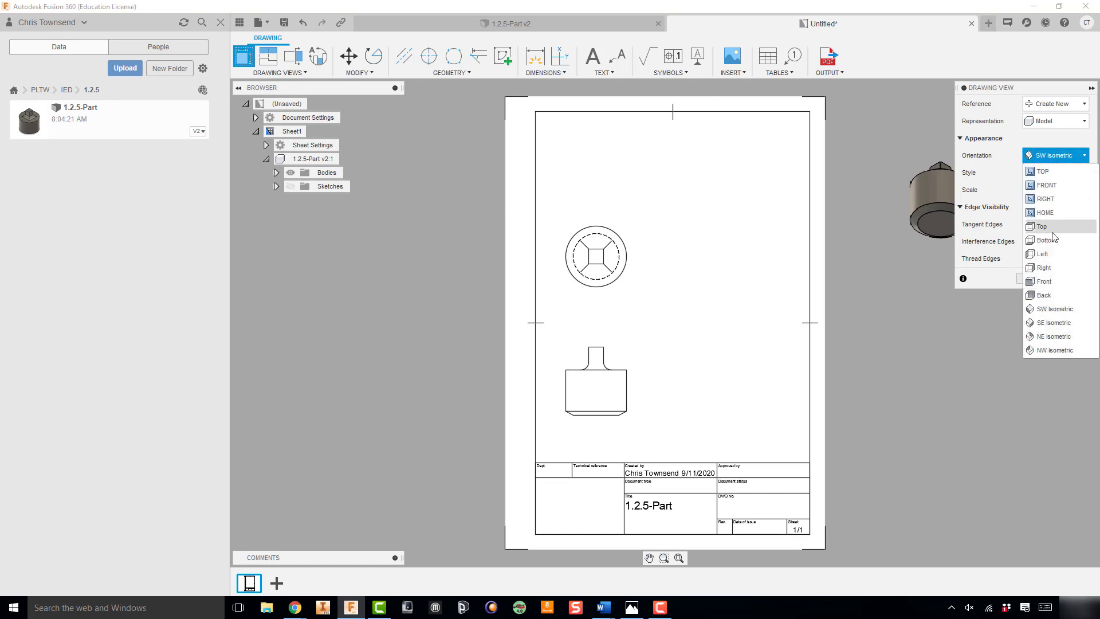
{"action": "left_click", "coordinate": [1053, 337]}
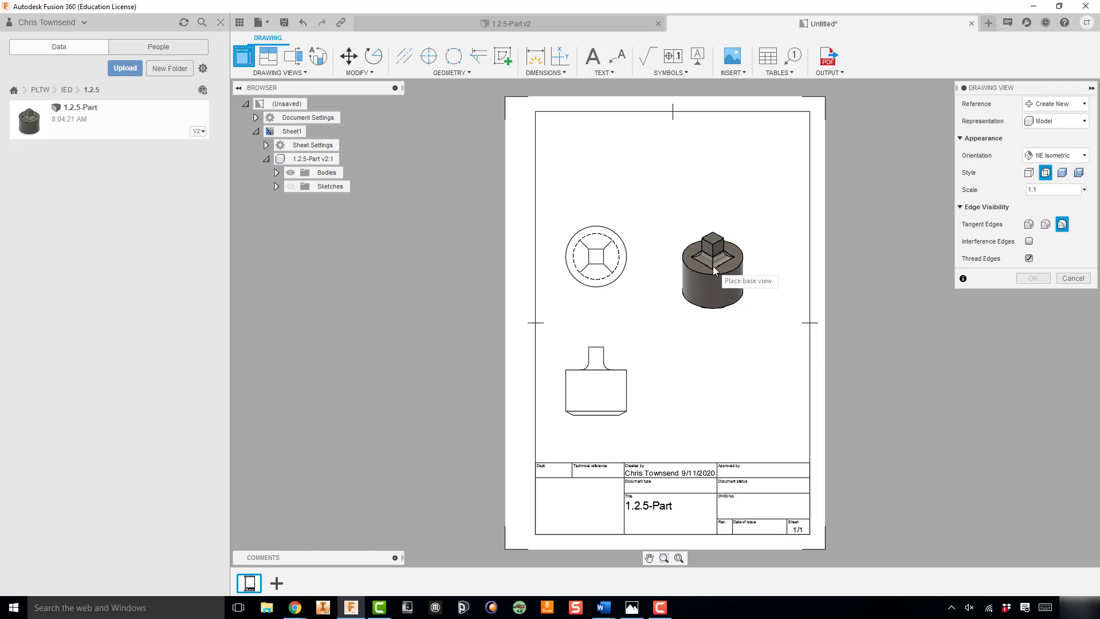
{"action": "left_click", "coordinate": [713, 266]}
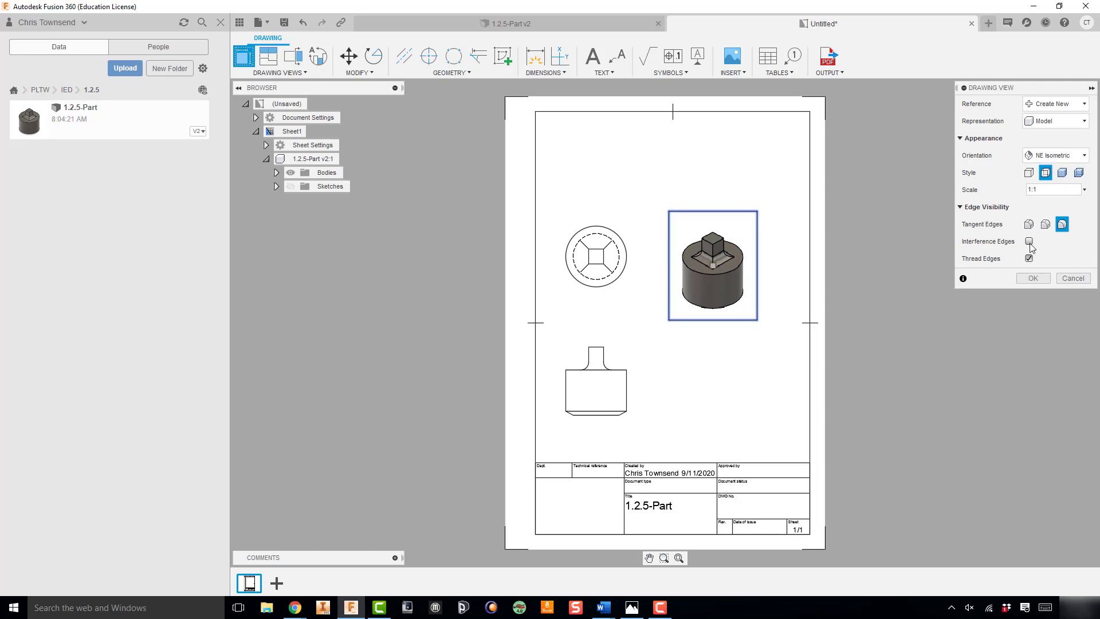
{"action": "left_click", "coordinate": [1034, 278]}
Change the isometric view's style to Shaded
{"action": "double_click", "coordinate": [741, 310]}
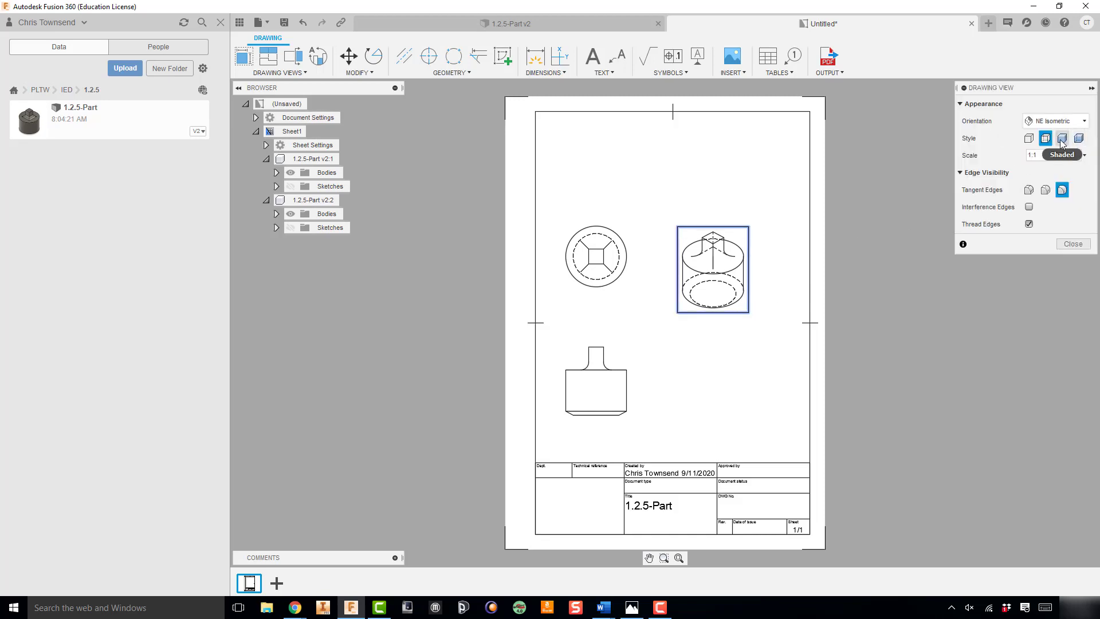
{"action": "left_click", "coordinate": [1063, 140]}
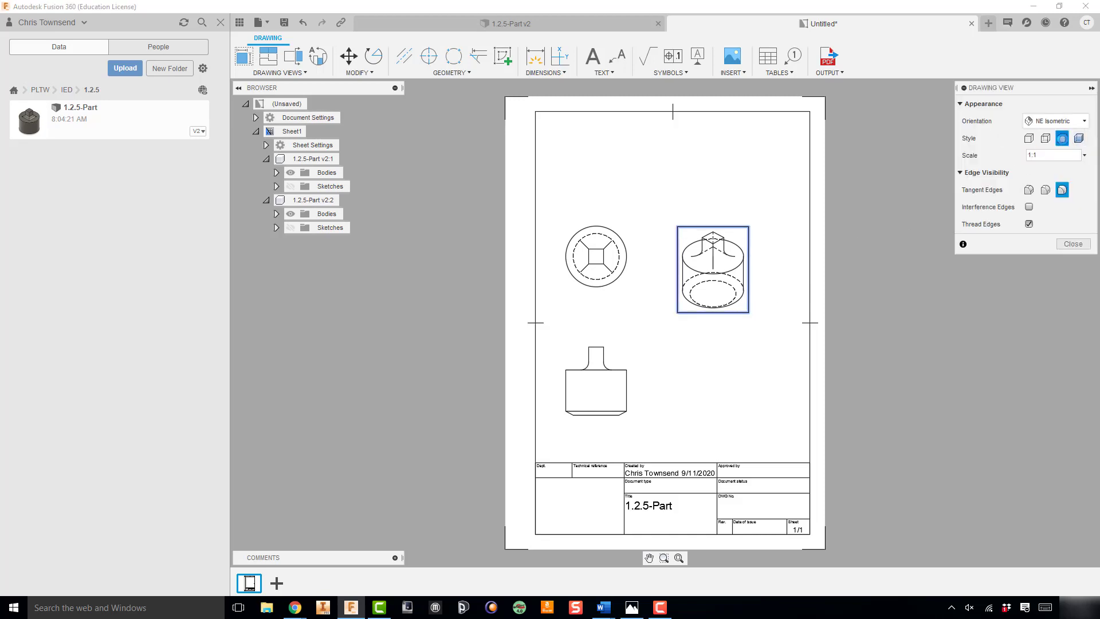
{"action": "left_click", "coordinate": [1069, 246]}
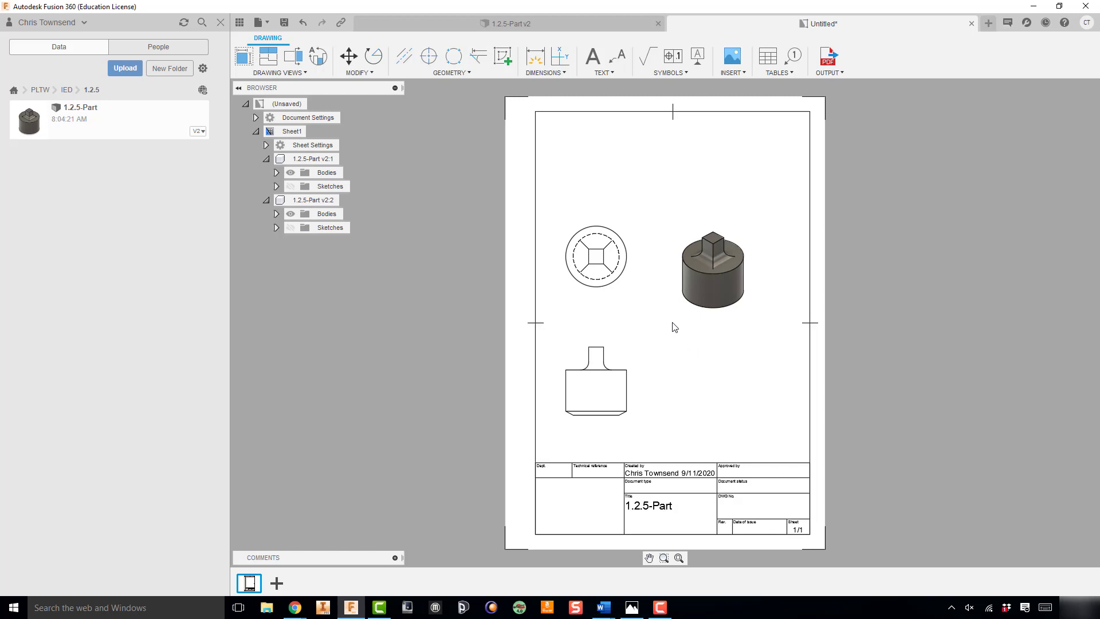
Following the reference drawing, add a text note below the isometric view reading "Notes:" and, on the next line, "1. All dimensions in mm"
{"action": "left_click", "coordinate": [632, 608]}
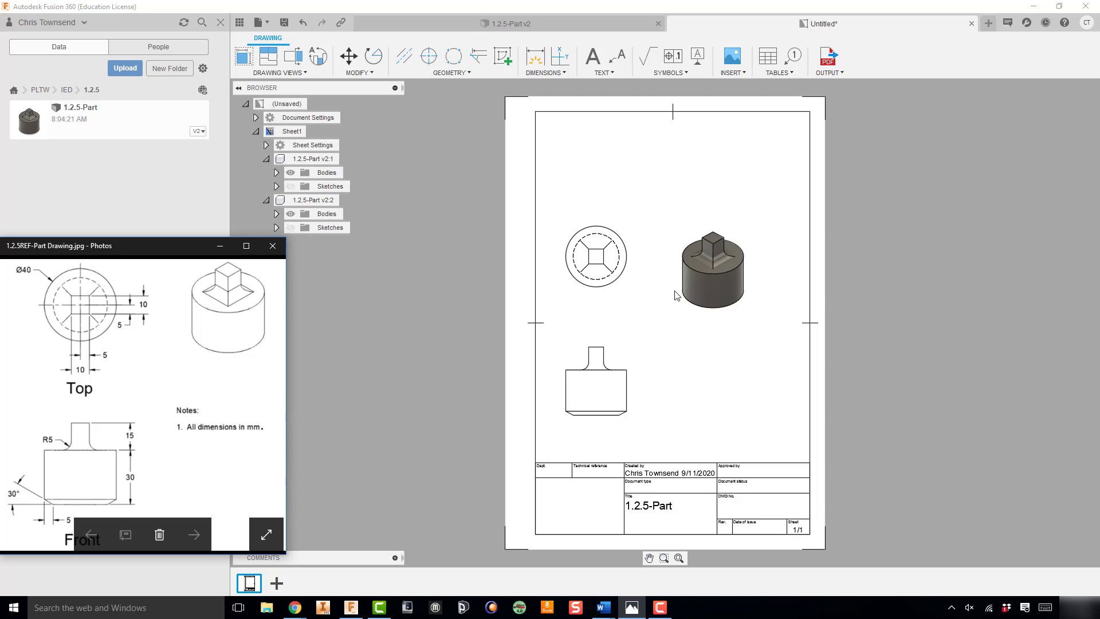
{"action": "left_click", "coordinate": [595, 56]}
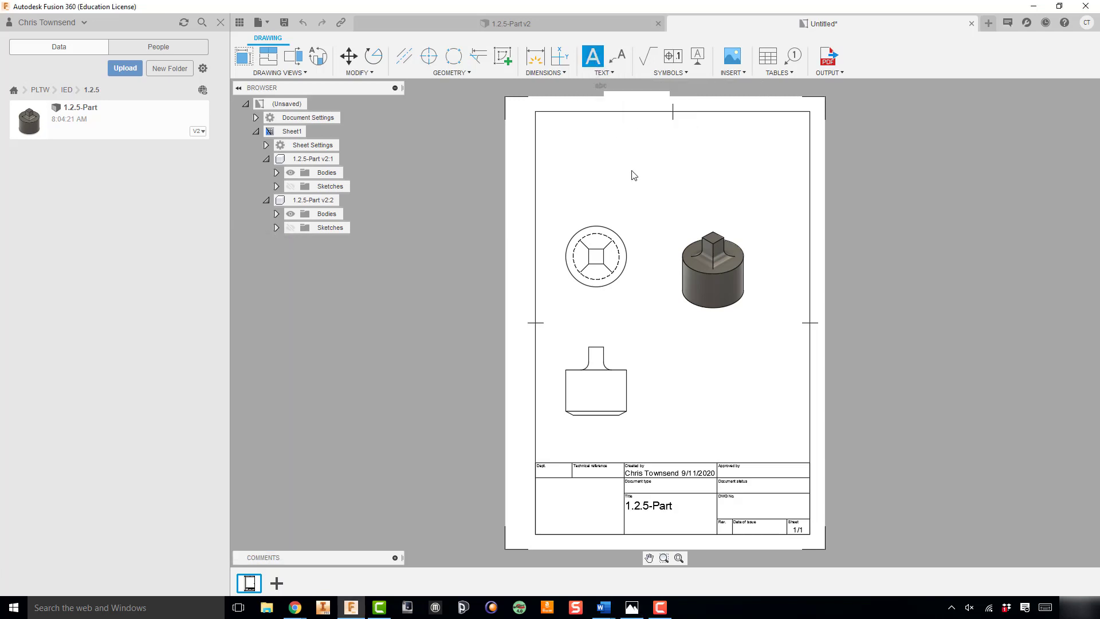
{"action": "left_click", "coordinate": [659, 341]}
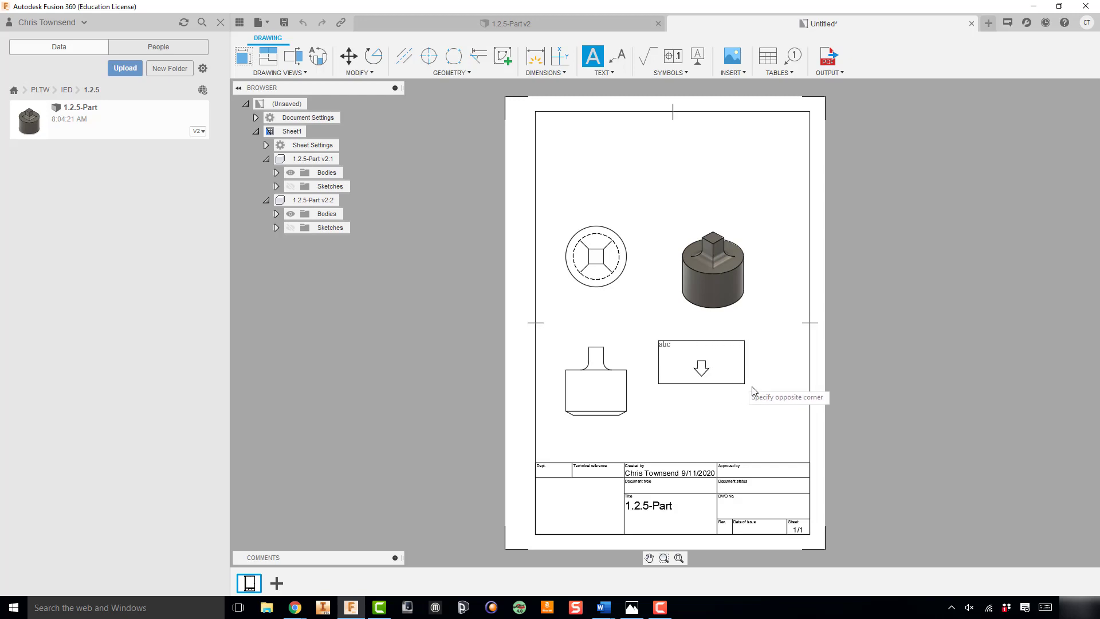
{"action": "left_click", "coordinate": [780, 396]}
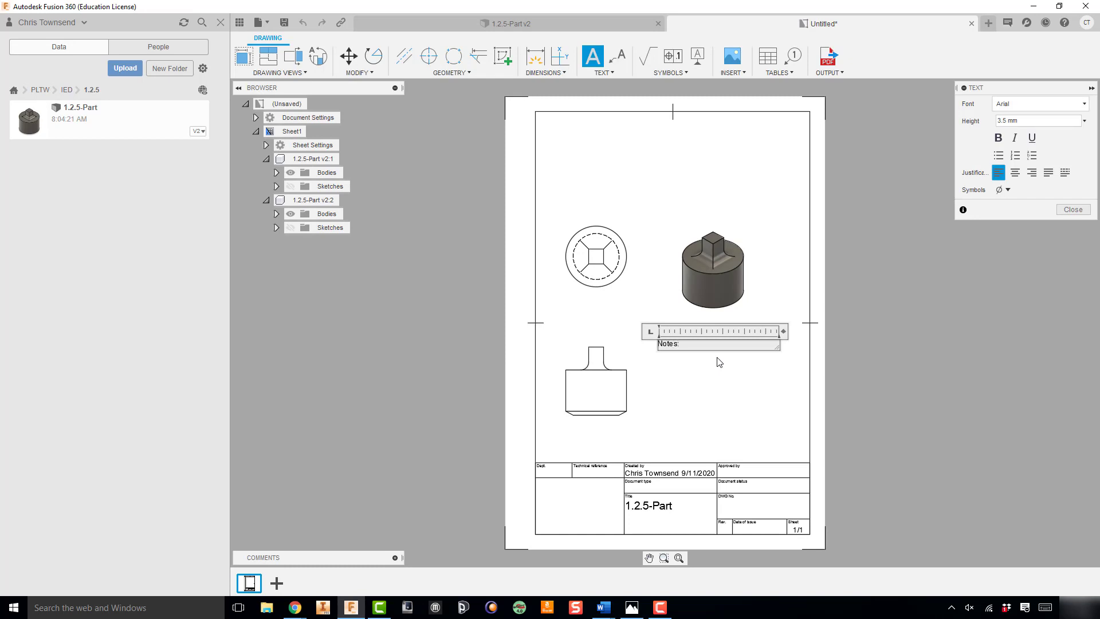
{"action": "type", "text": "Notes:"}
{"action": "key", "text": "Return"}
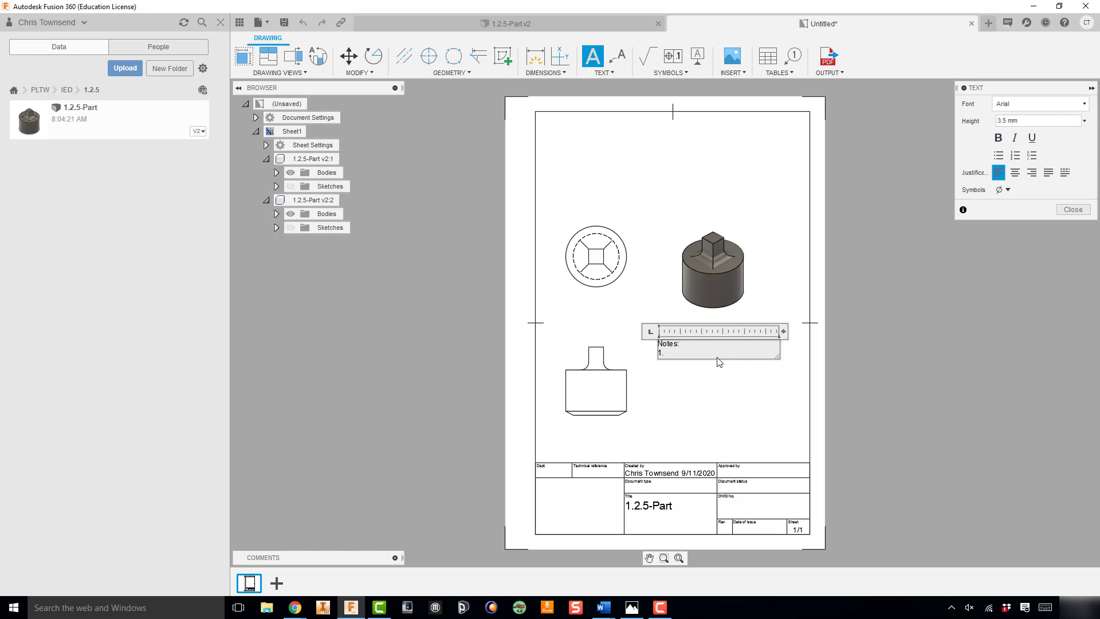
{"action": "type", "text": "imensions inMM"}
{"action": "key", "text": "BackSpace"}
{"action": "key", "text": "BackSpace"}
{"action": "type", "text": "mm"}
{"action": "key", "text": "Return"}
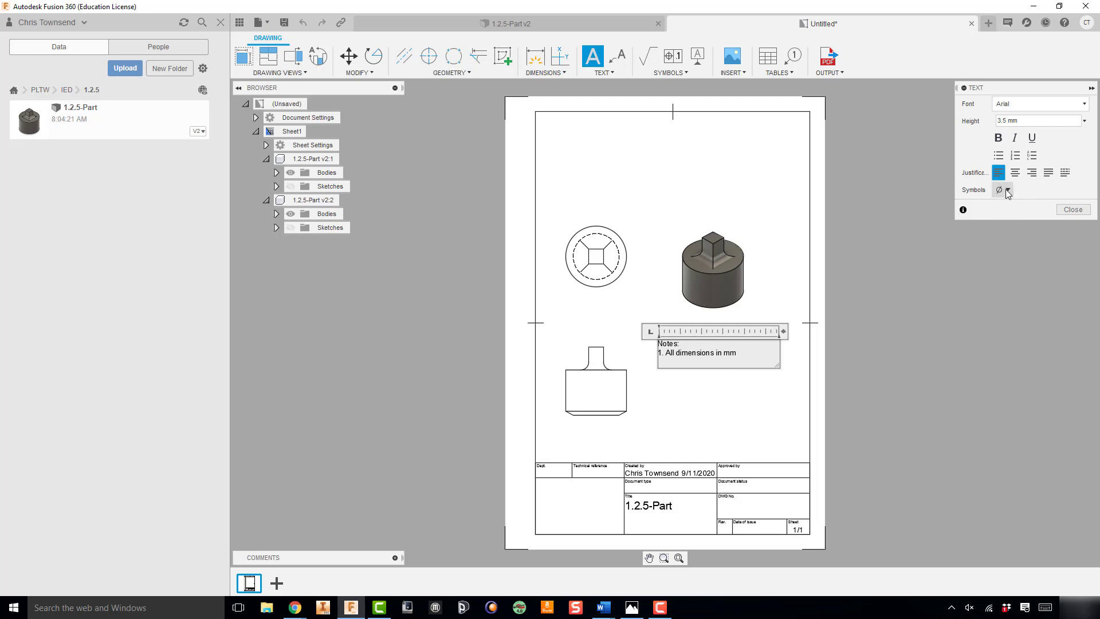
{"action": "left_click", "coordinate": [1073, 209]}
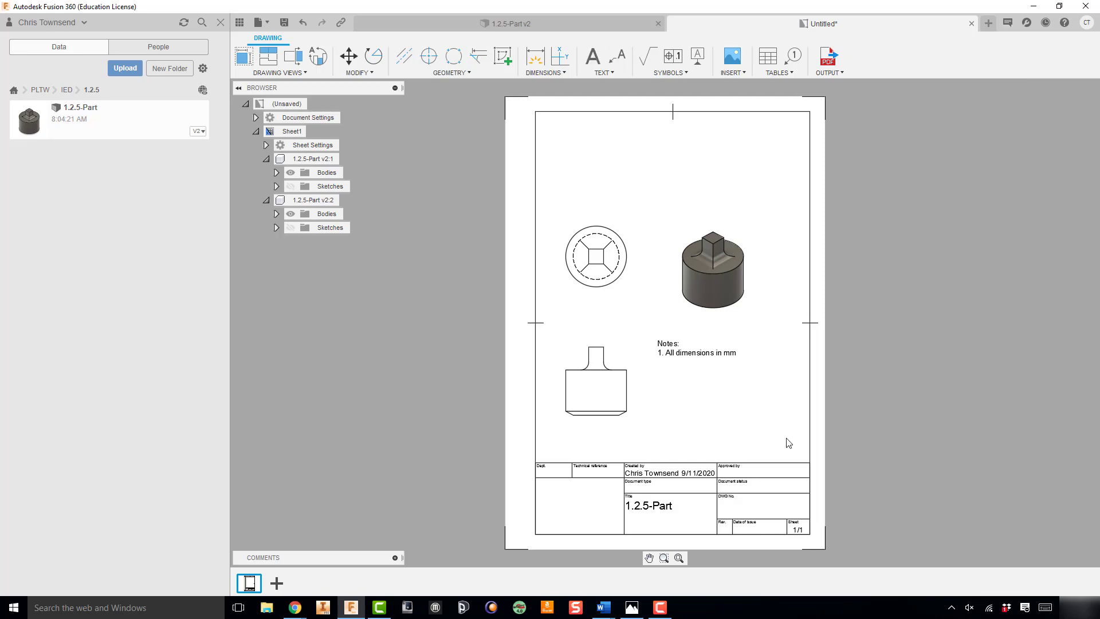
Check the note's placement in the reference drawing and move the notes text slightly down and to the right, beside the front view
{"action": "left_click", "coordinate": [632, 607]}
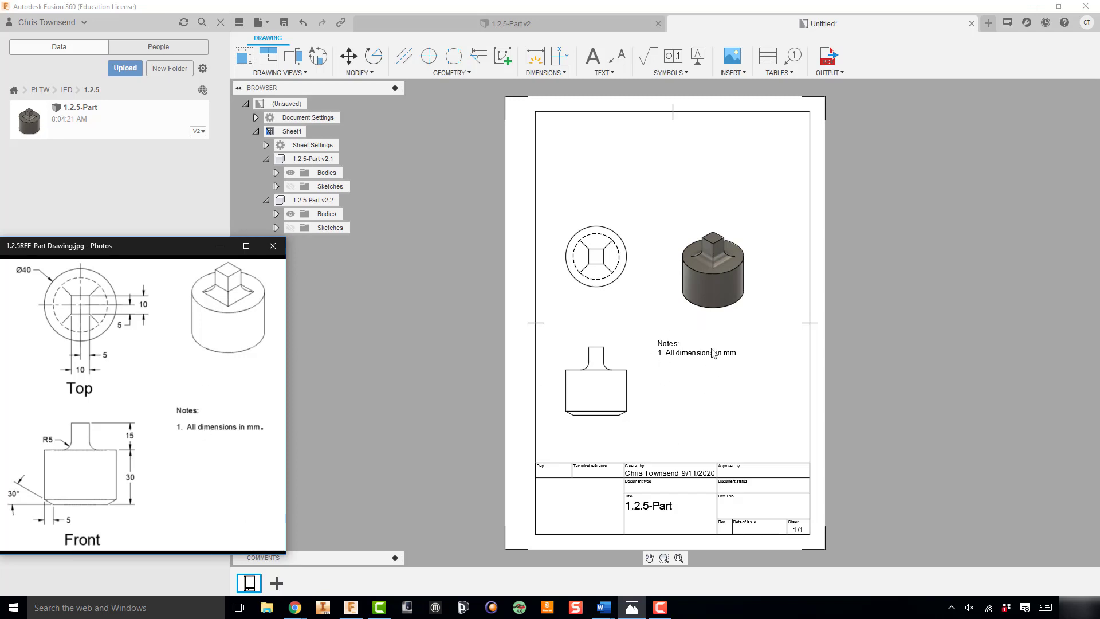
{"action": "left_click", "coordinate": [682, 405]}
{"action": "left_click", "coordinate": [686, 356]}
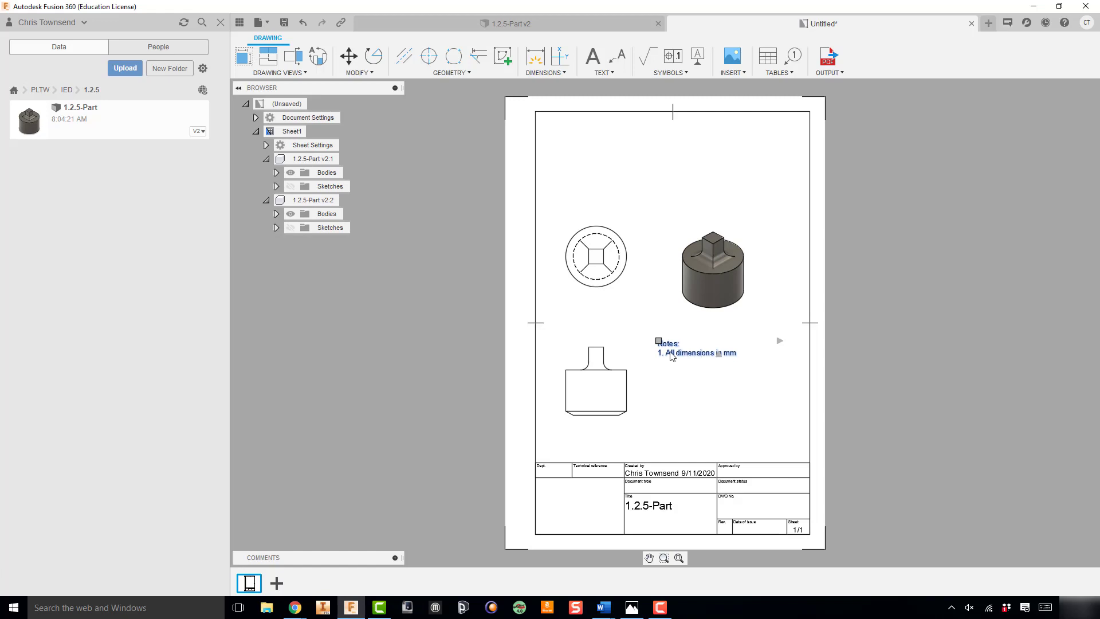
{"action": "left_click", "coordinate": [659, 341]}
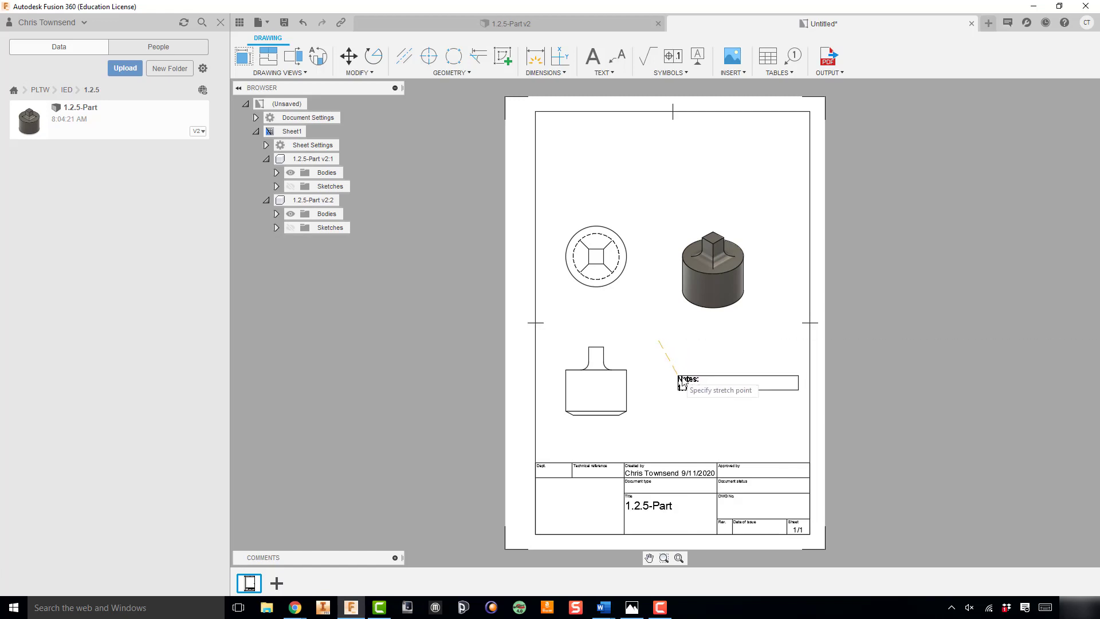
{"action": "left_click", "coordinate": [691, 374]}
{"action": "left_click", "coordinate": [757, 356]}
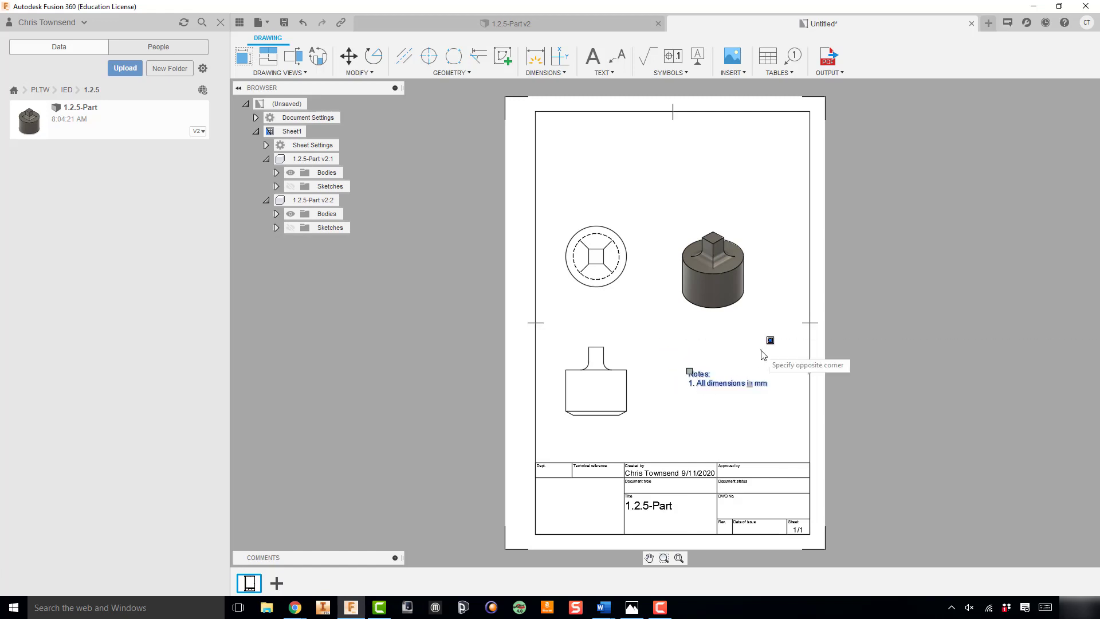
{"action": "key", "text": "Escape"}
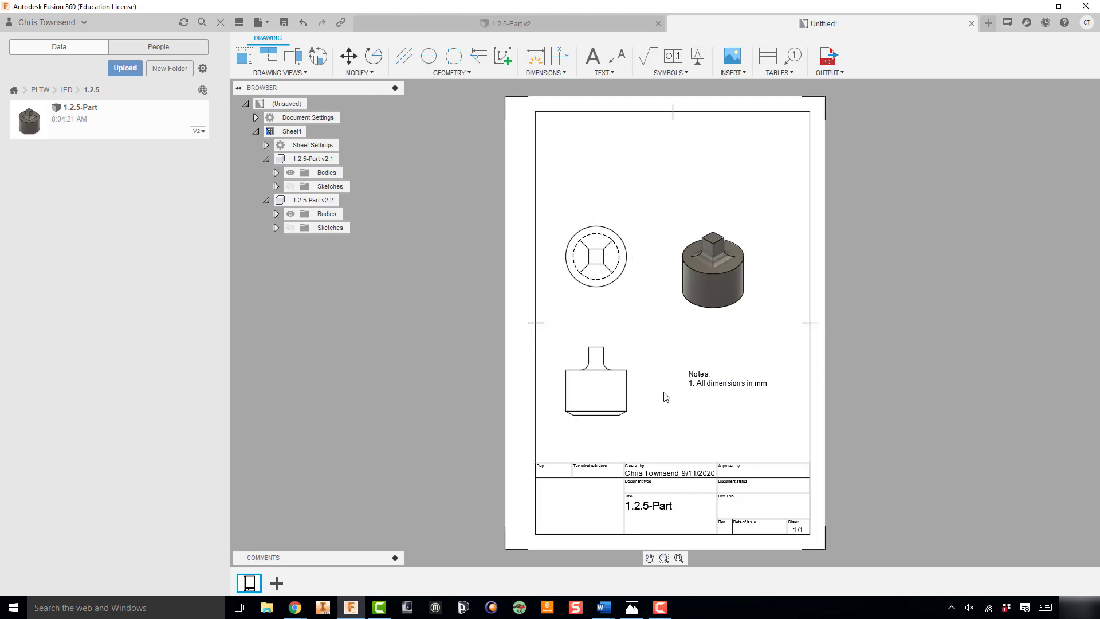
Open the output format choices for the drawing
{"action": "left_click", "coordinate": [836, 74]}
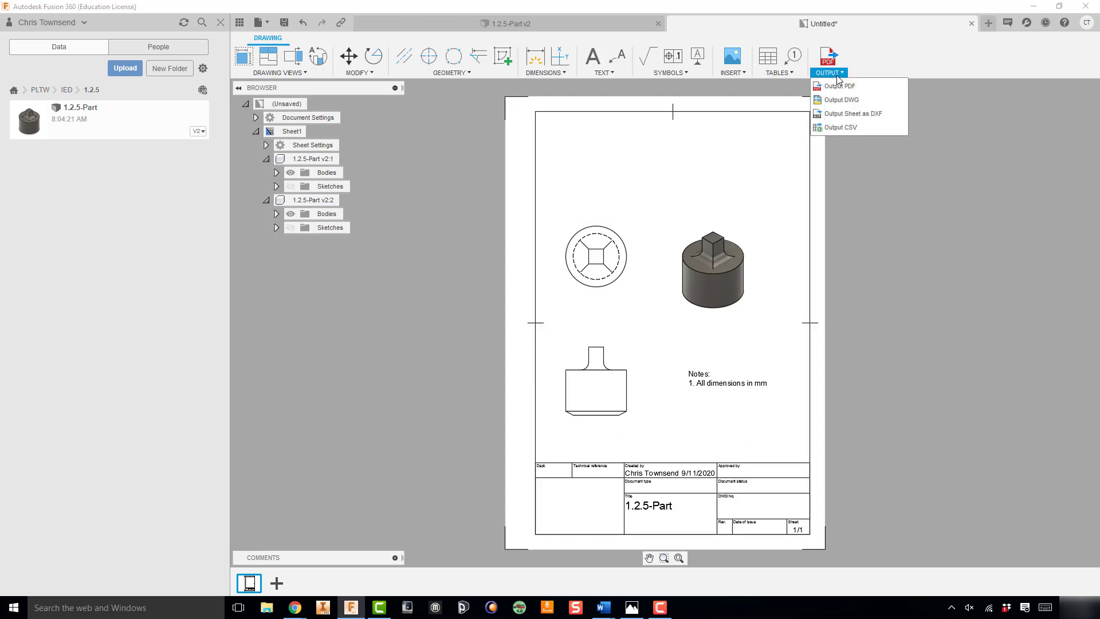